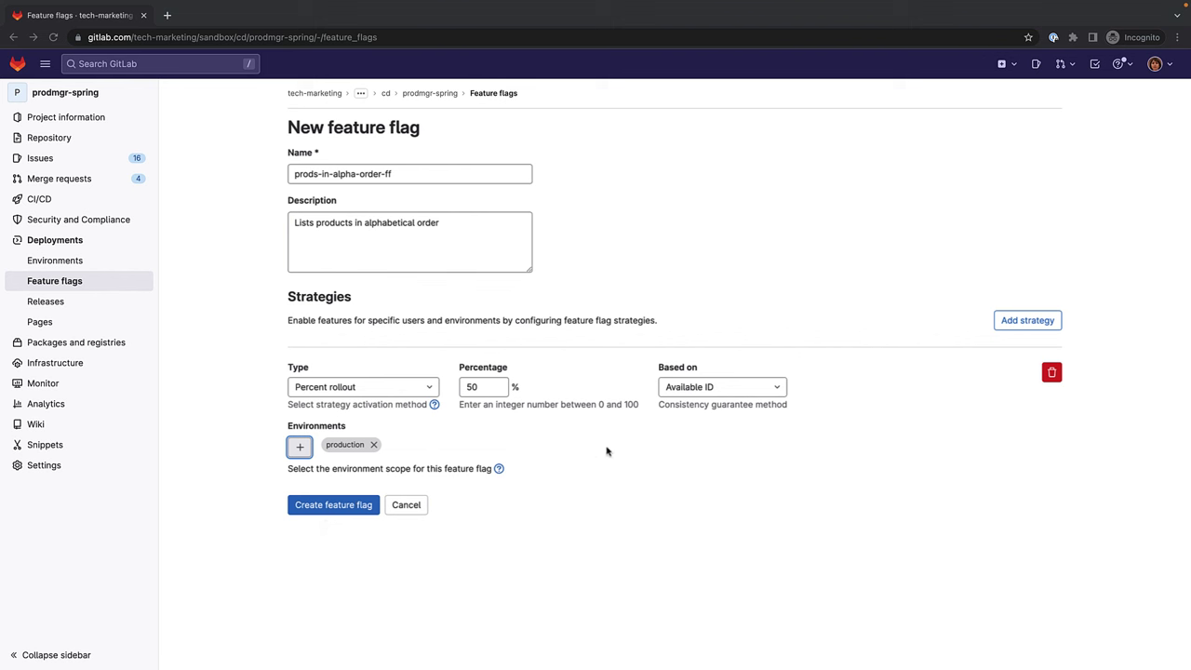
# Add a second strategy to the new prods-in-alpha-order-ff flag after its 50% production rollout.
pyautogui.click(1021, 328)
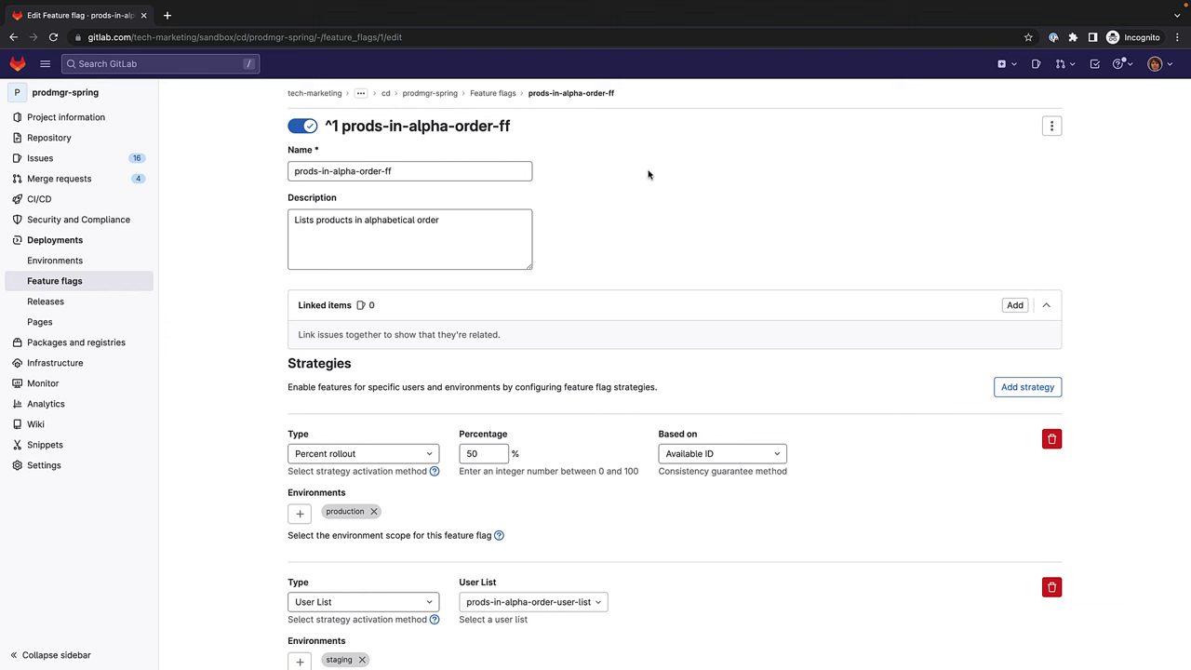
# Back in the feature flags list, toggle prods-in-alpha-order-ff off and on again.
pyautogui.click(505, 93)
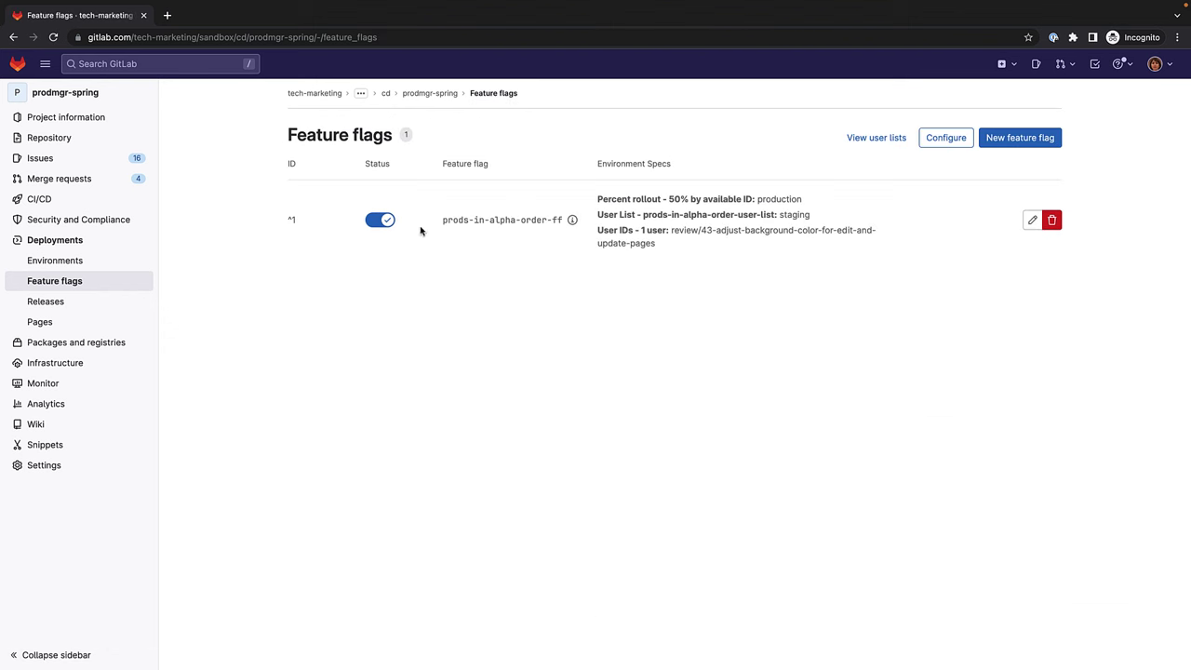
pyautogui.click(384, 223)
pyautogui.click(385, 226)
# Copy the feature flag API URL and instance ID from the Configure settings.
pyautogui.click(944, 141)
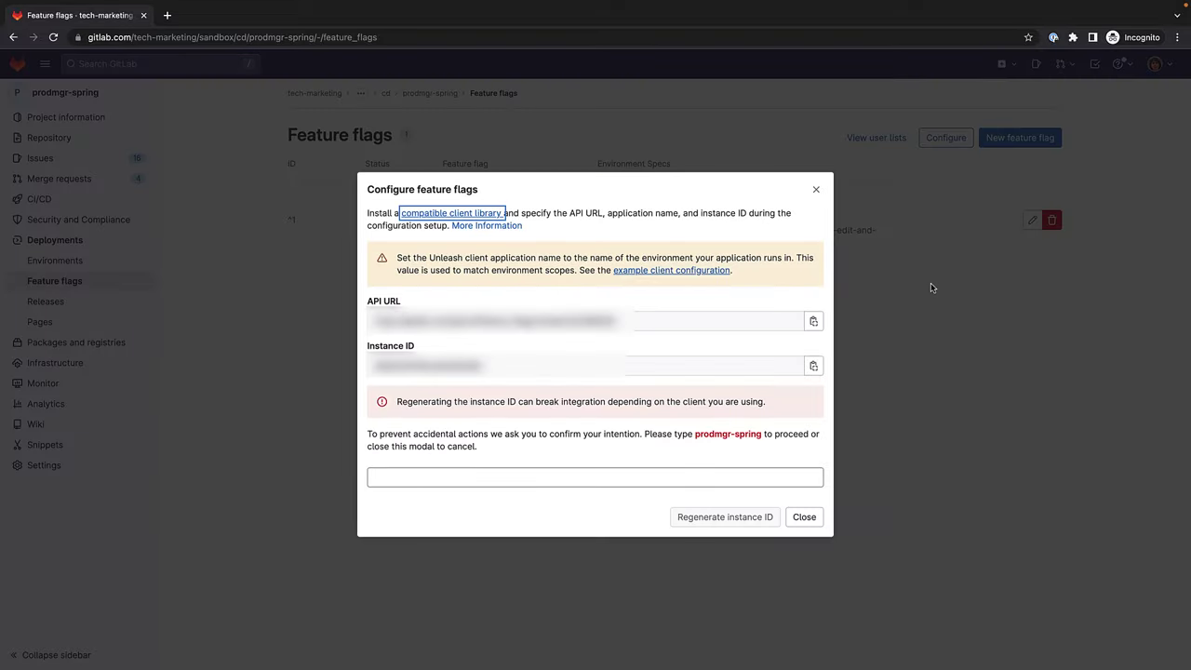
pyautogui.click(821, 325)
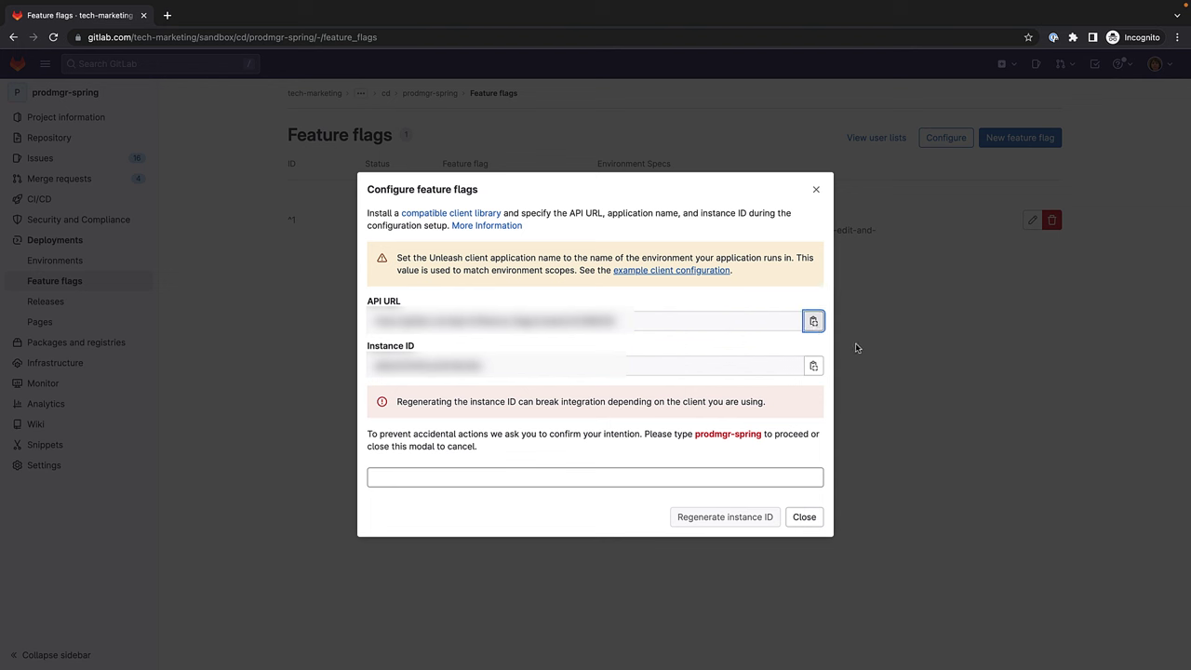
pyautogui.click(814, 366)
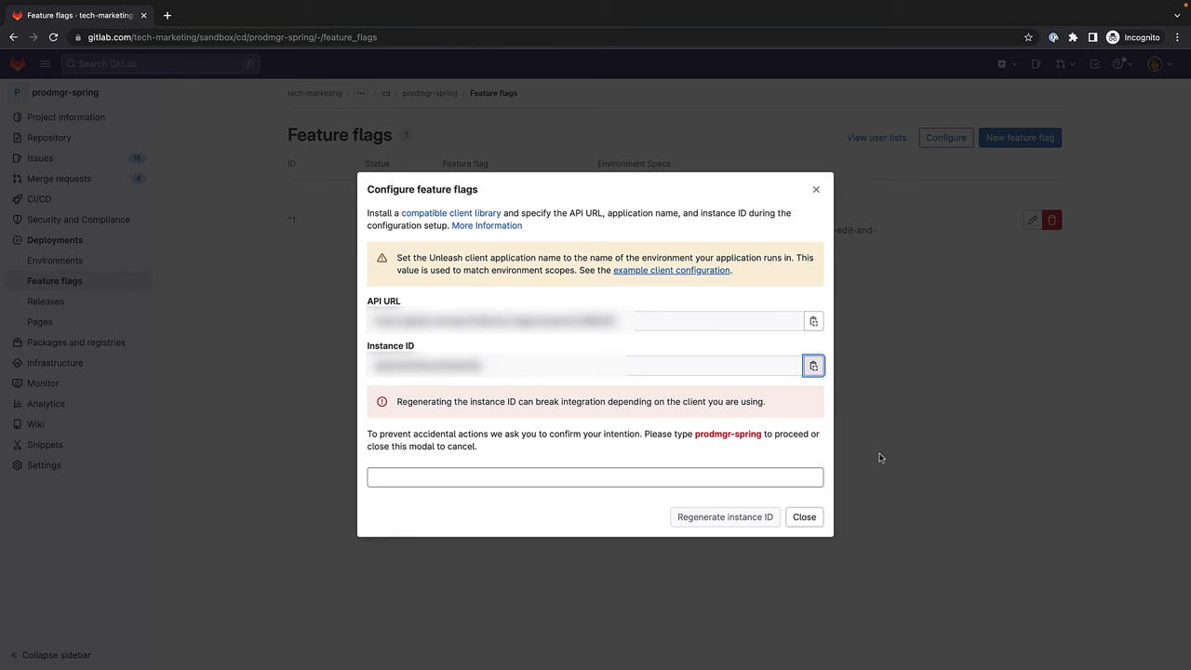
pyautogui.click(803, 516)
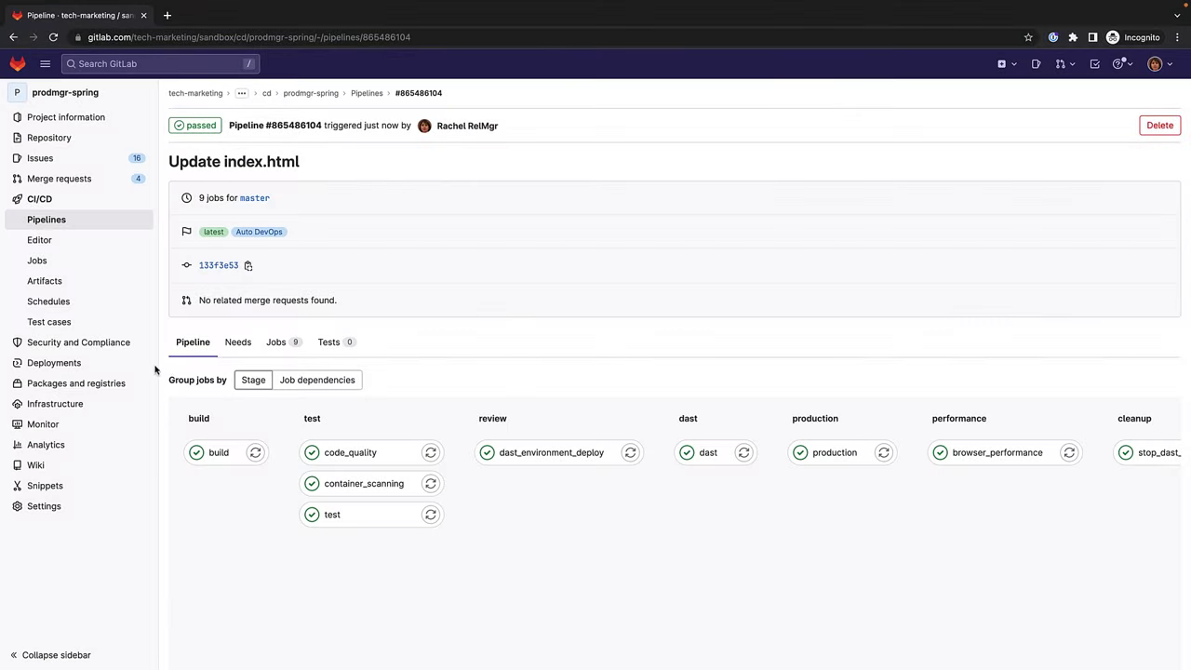
# From Deployments > Feature flags, review the user lists, then edit prods-in-alpha-order-ff.
pyautogui.moveTo(152, 367)
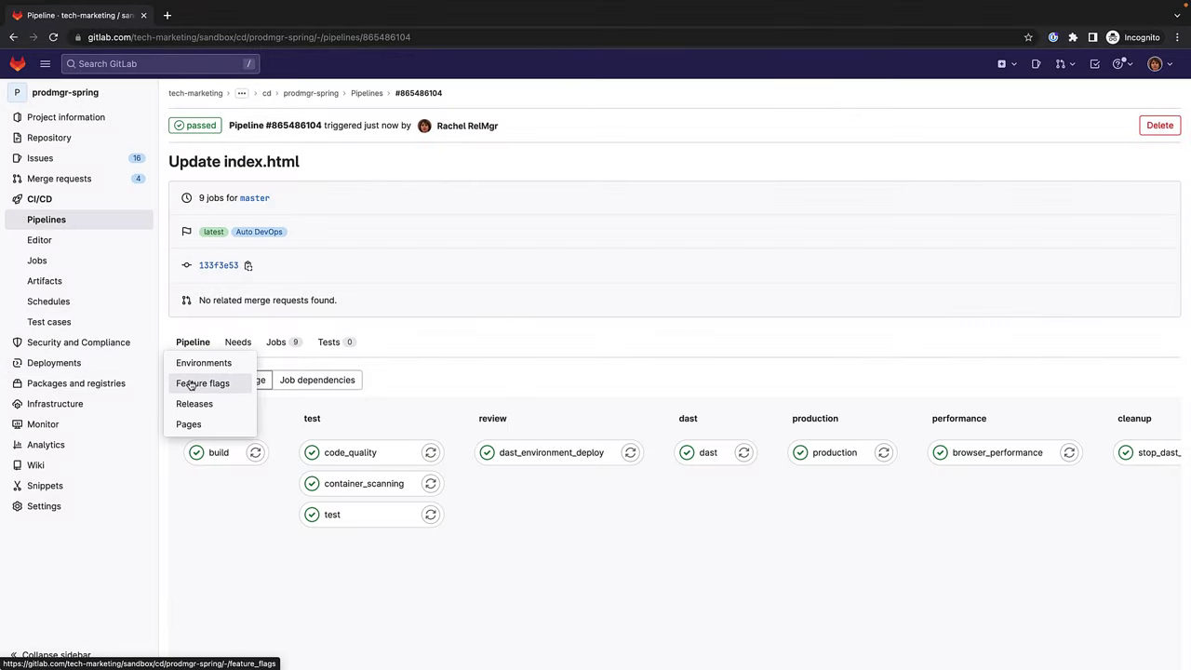
pyautogui.click(191, 384)
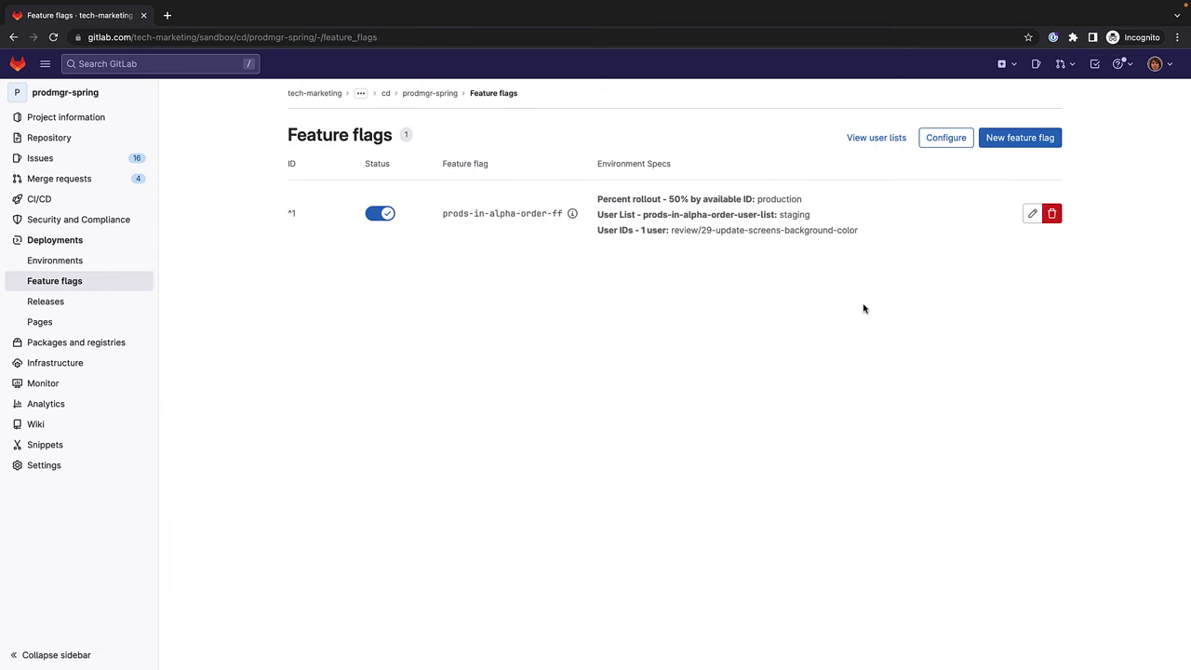
pyautogui.click(882, 144)
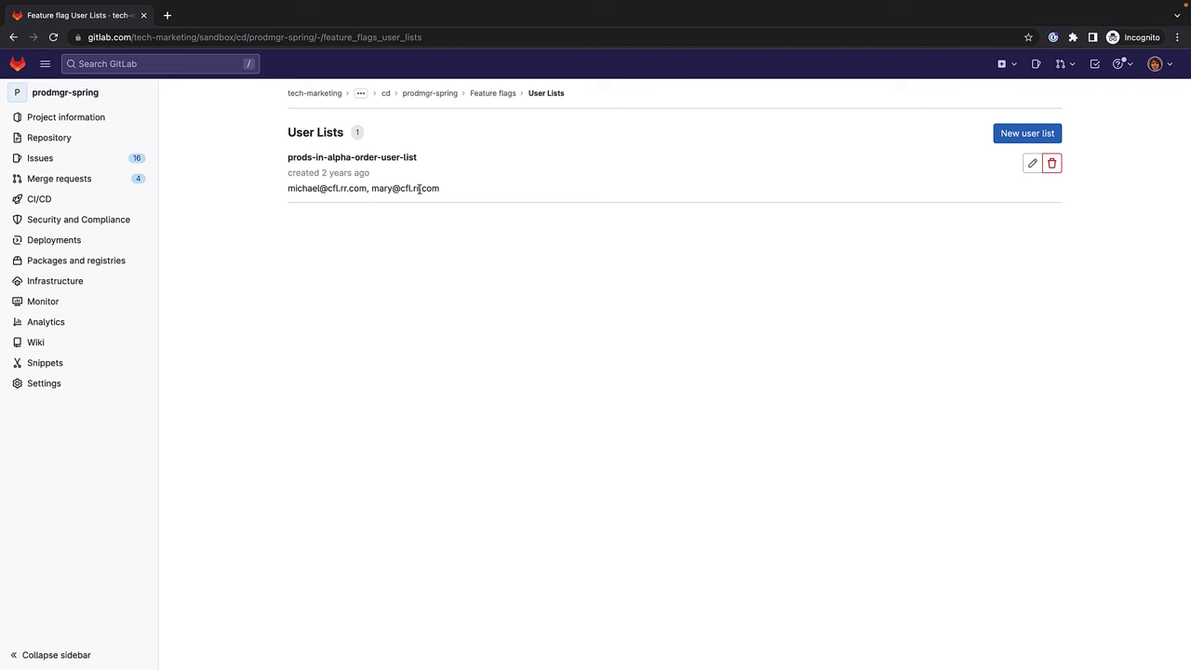
pyautogui.click(13, 37)
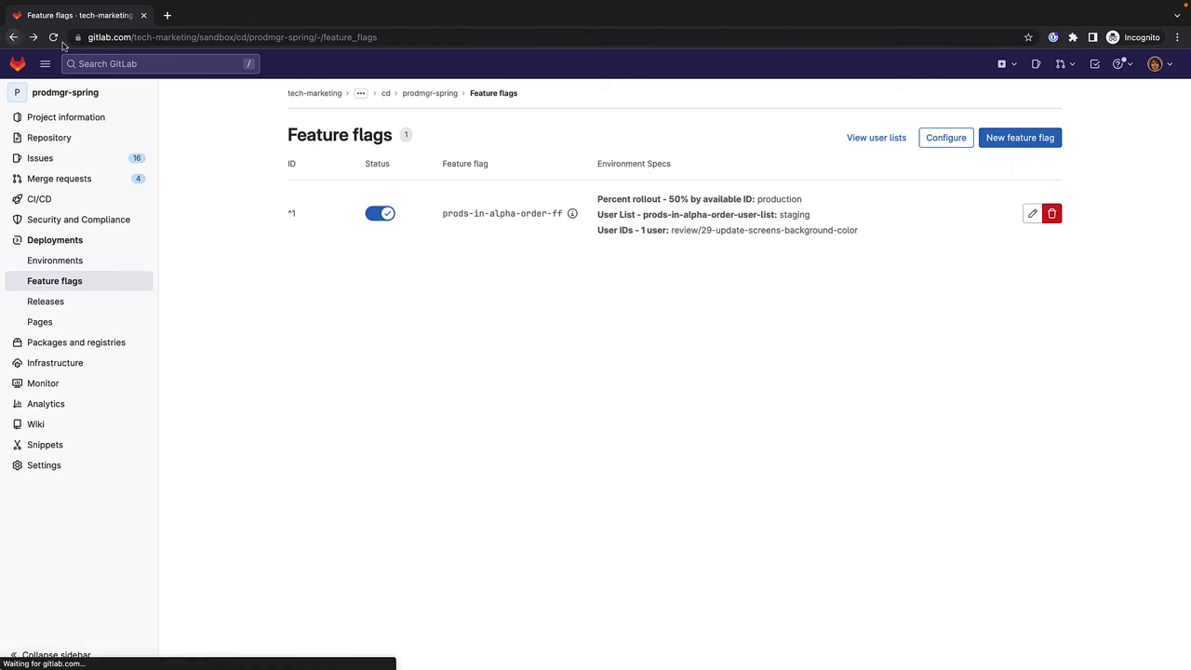
pyautogui.click(1032, 213)
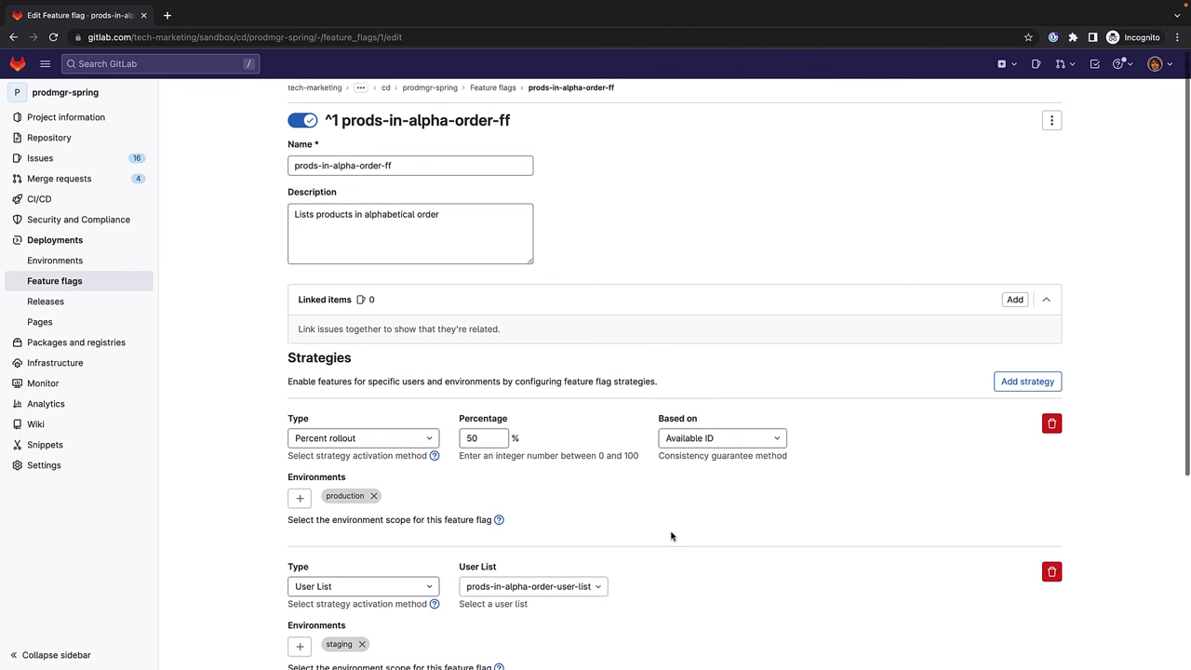
# Check the available user list choices on the flag's strategies without changing them.
pyautogui.scroll(-3, 670, 536)
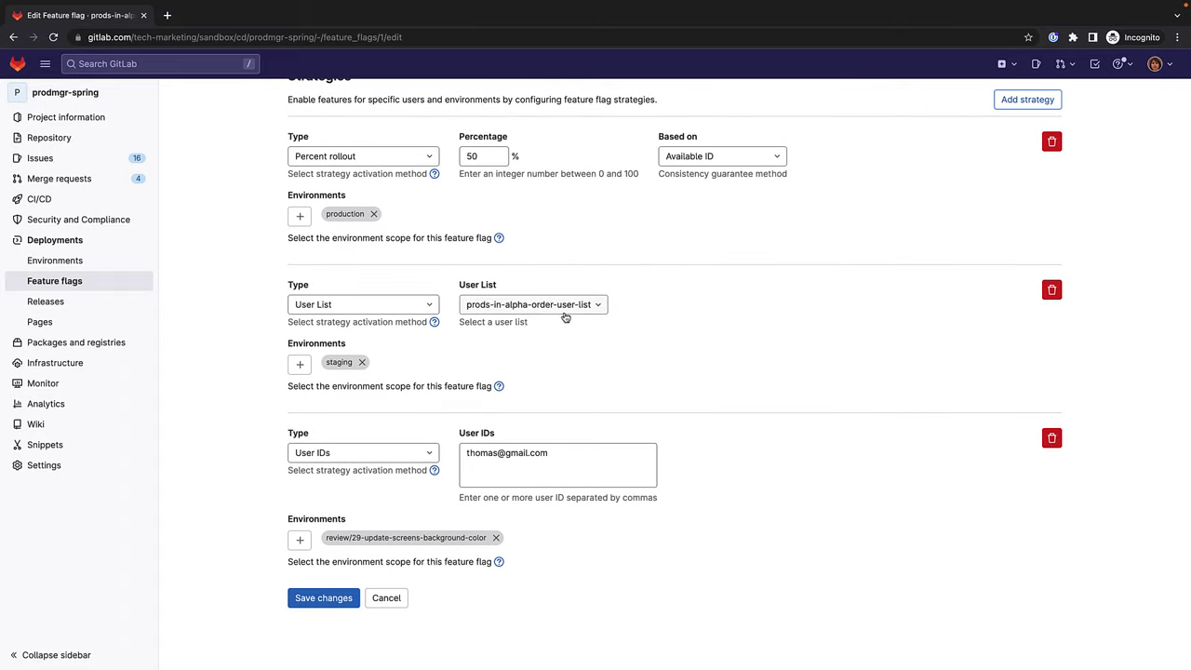
pyautogui.click(598, 306)
pyautogui.click(599, 306)
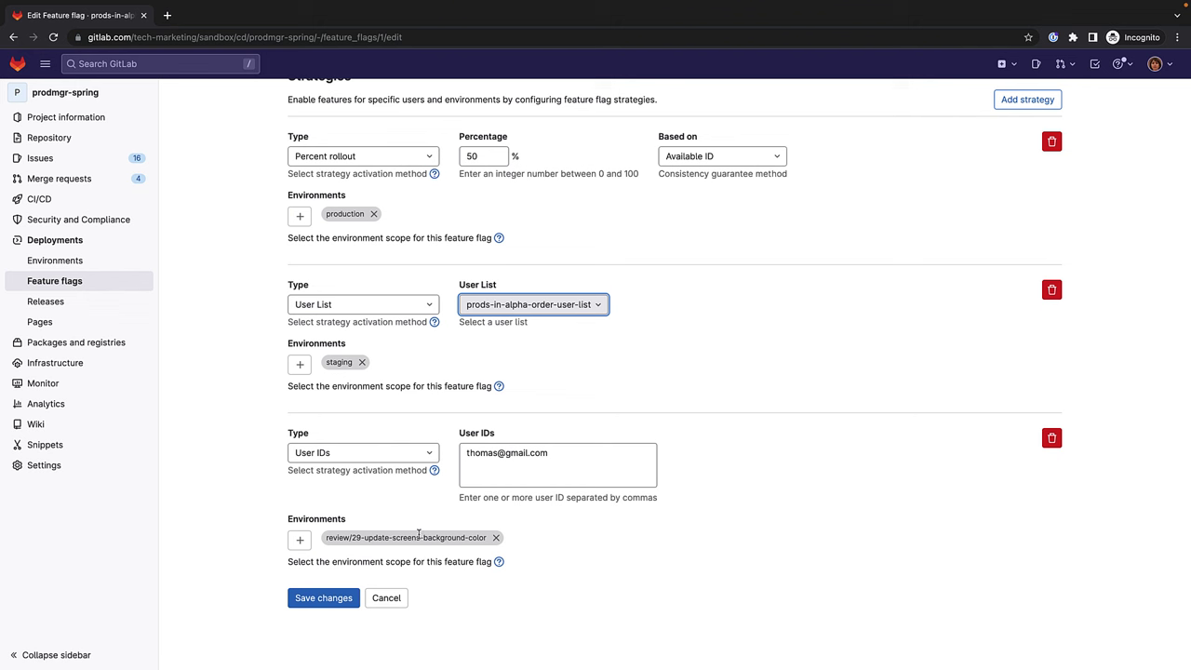
# Swap the User IDs environment review/29 for review/43-adjust-background-color-for-edit-and-update-pages and save.
pyautogui.click(496, 538)
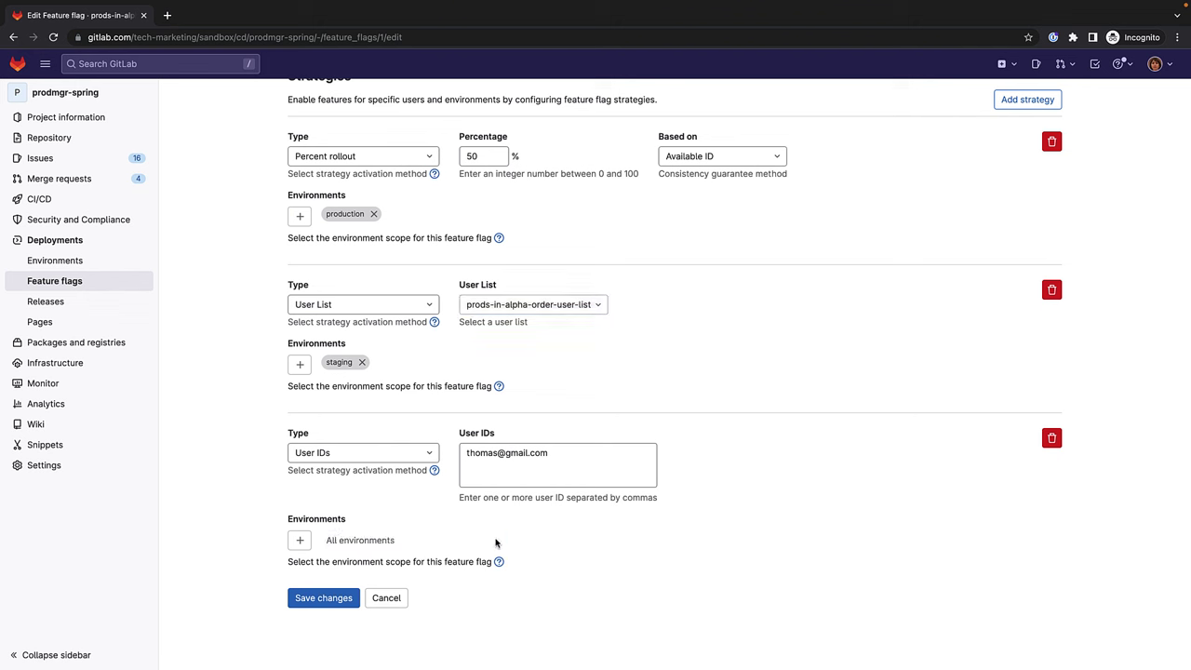
pyautogui.click(301, 543)
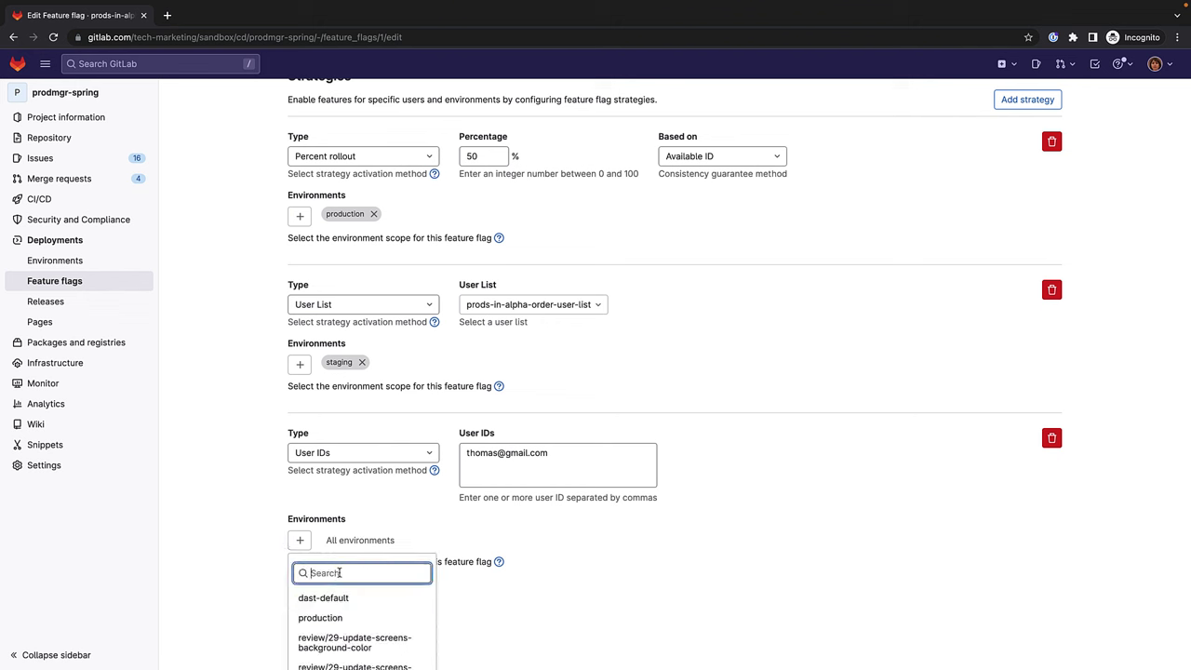
pyautogui.write('review/')
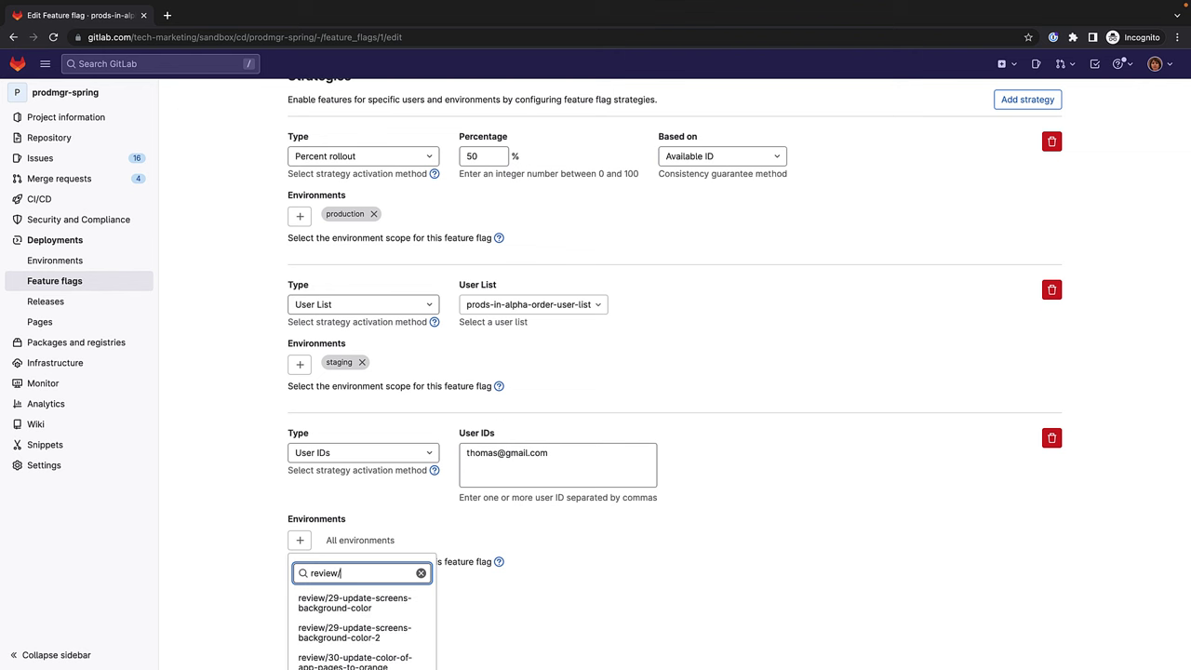
pyautogui.scroll(-1, 339, 612)
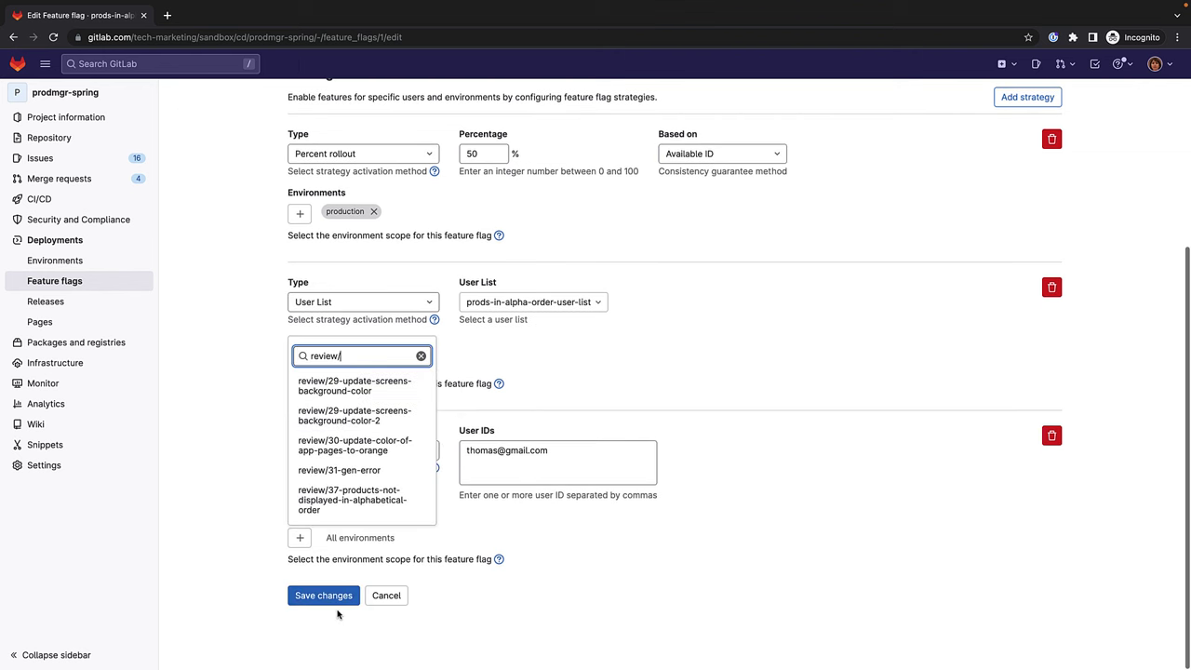
pyautogui.scroll(1, 339, 612)
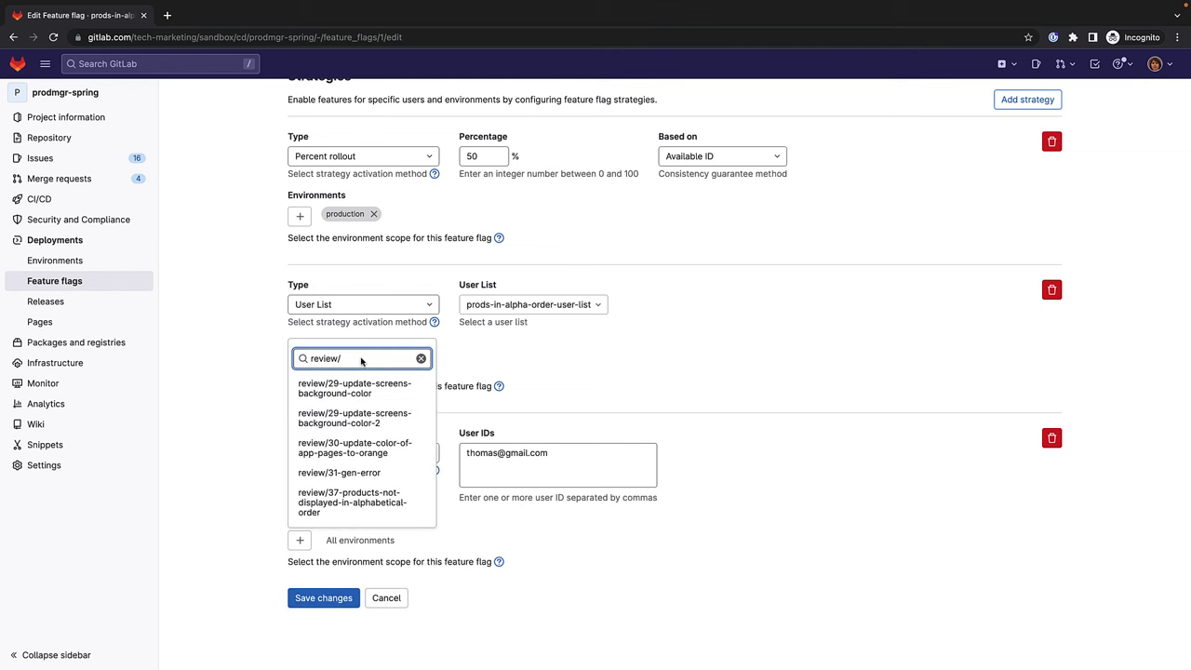
pyautogui.write('43')
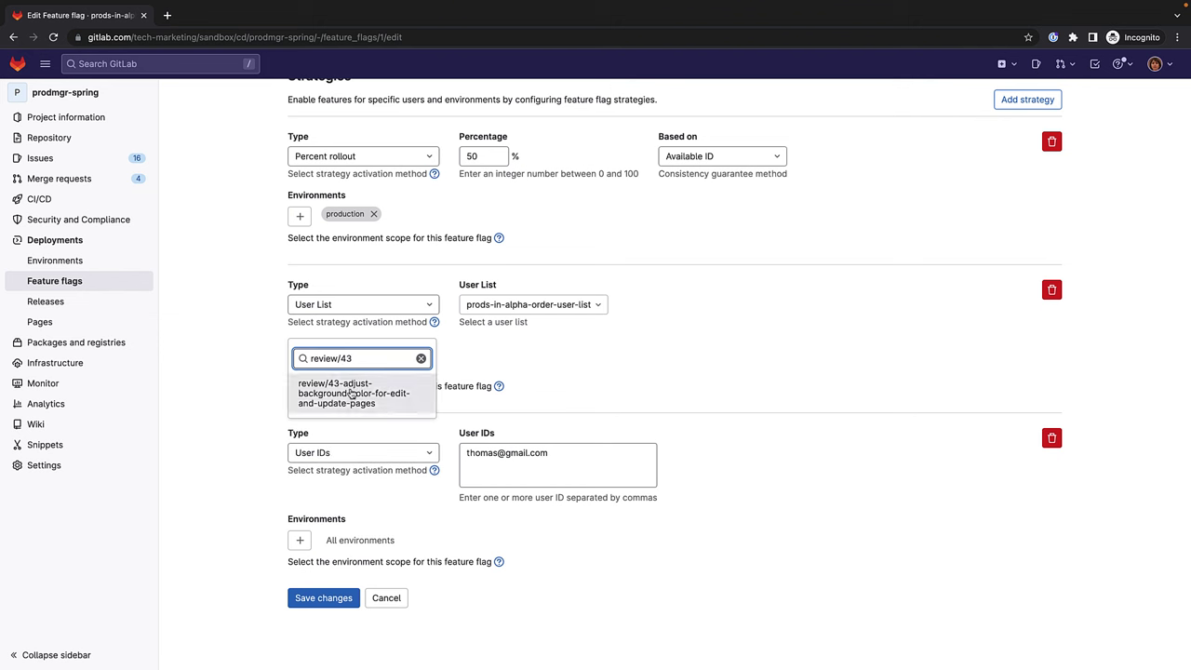
pyautogui.click(350, 393)
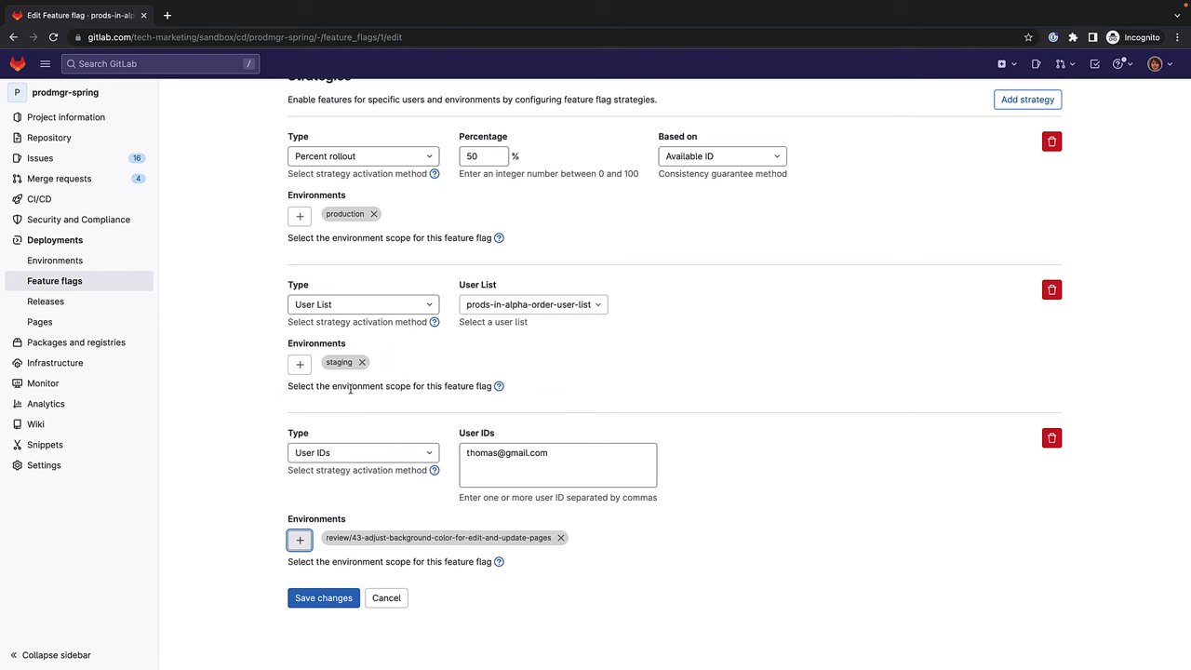
pyautogui.click(298, 598)
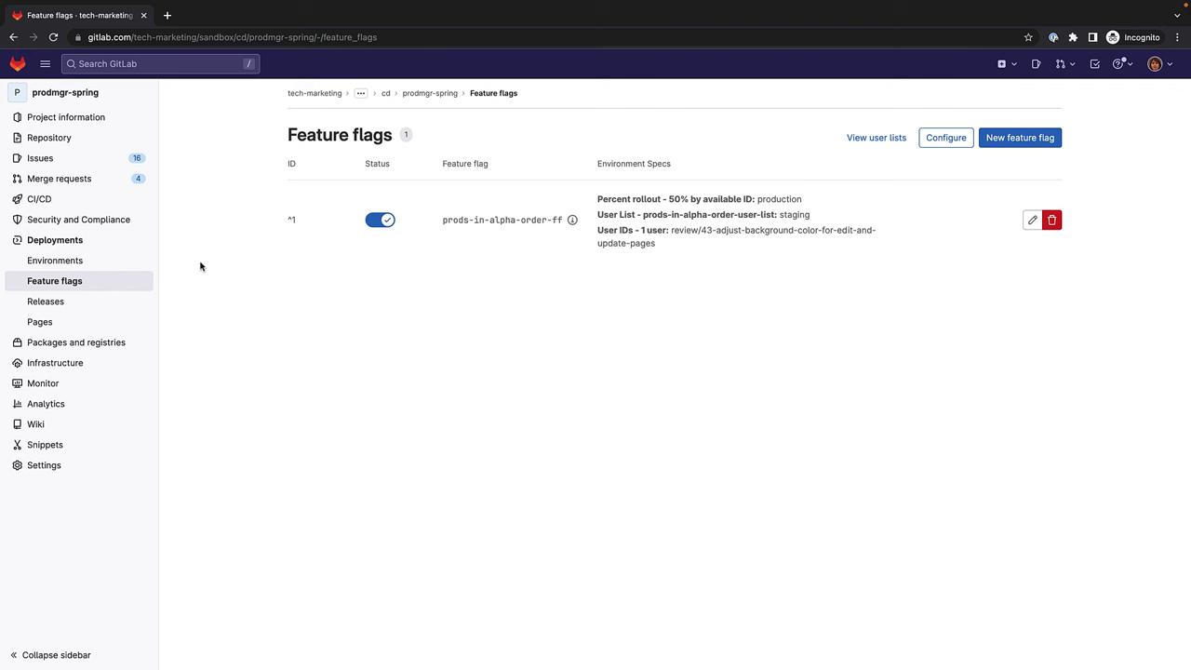
# Open the review/43 app from Environments and sign in with a test user's e-mail and password.
pyautogui.middleClick(132, 264)
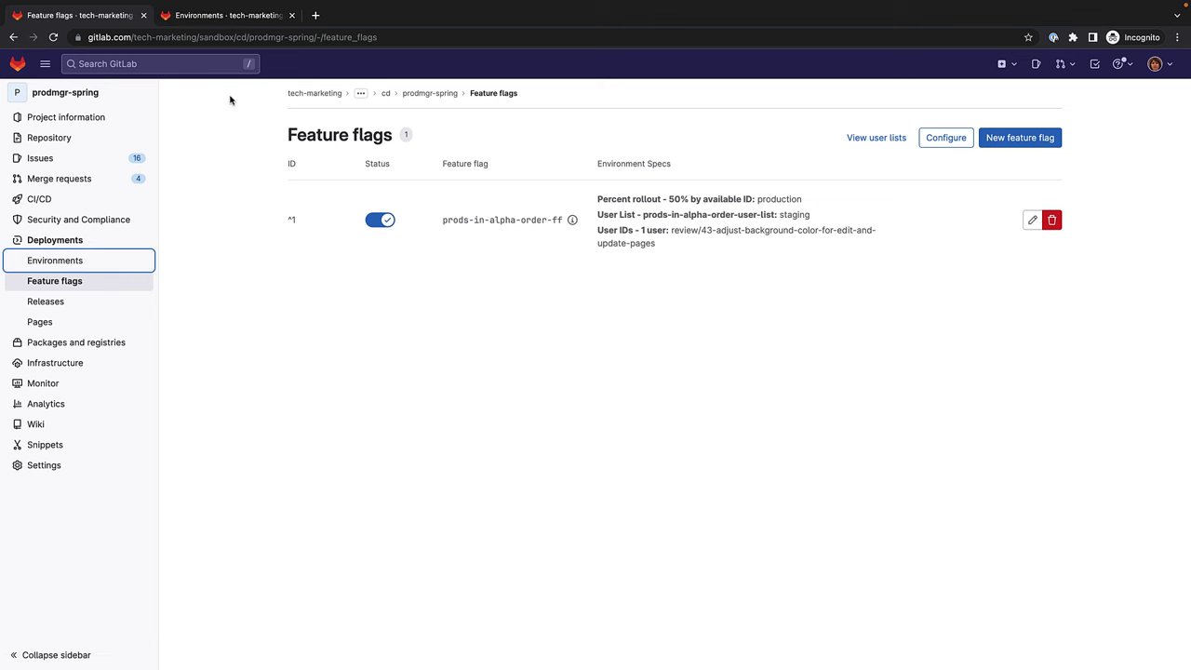
pyautogui.click(237, 18)
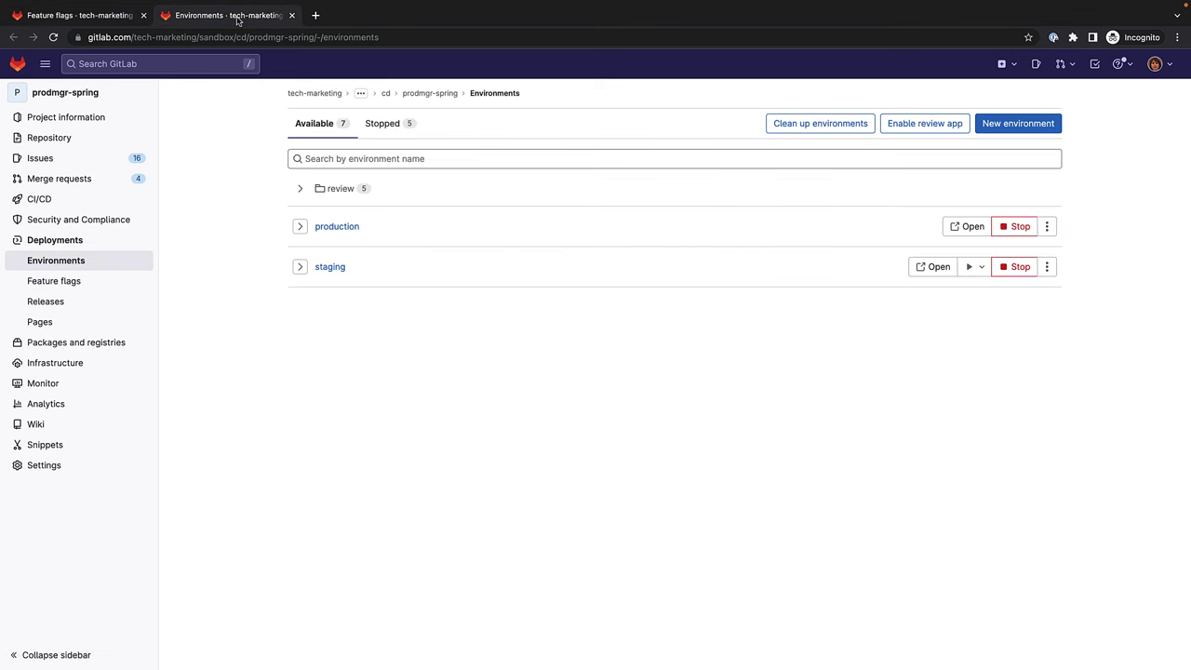
pyautogui.click(298, 187)
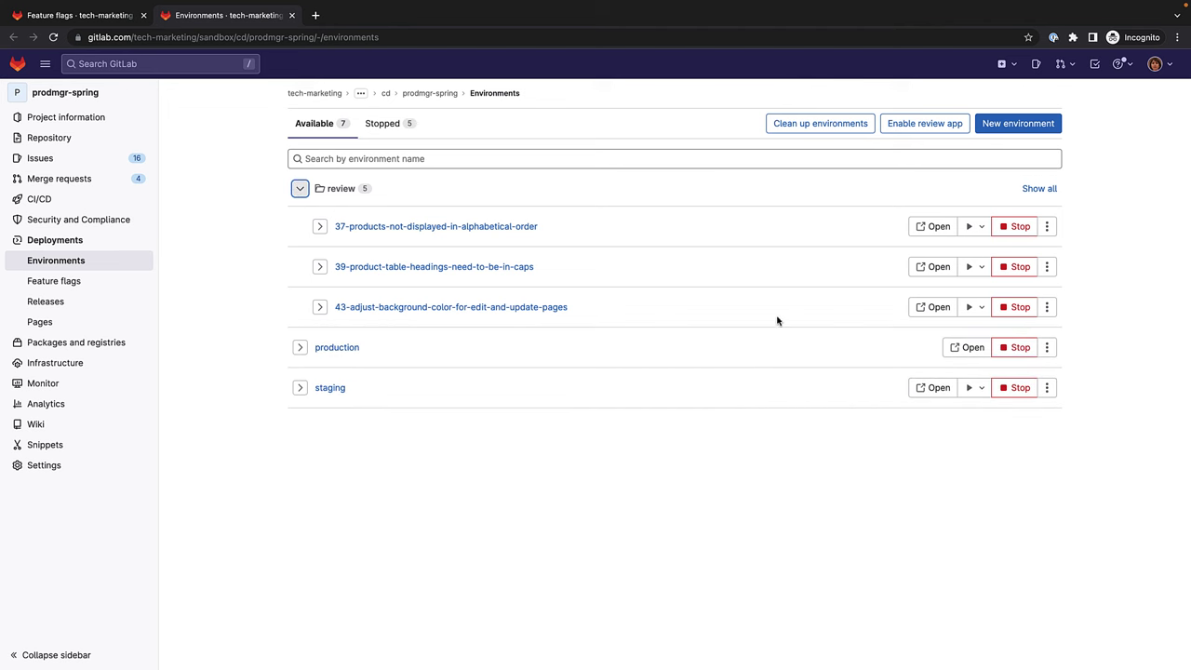
pyautogui.click(933, 307)
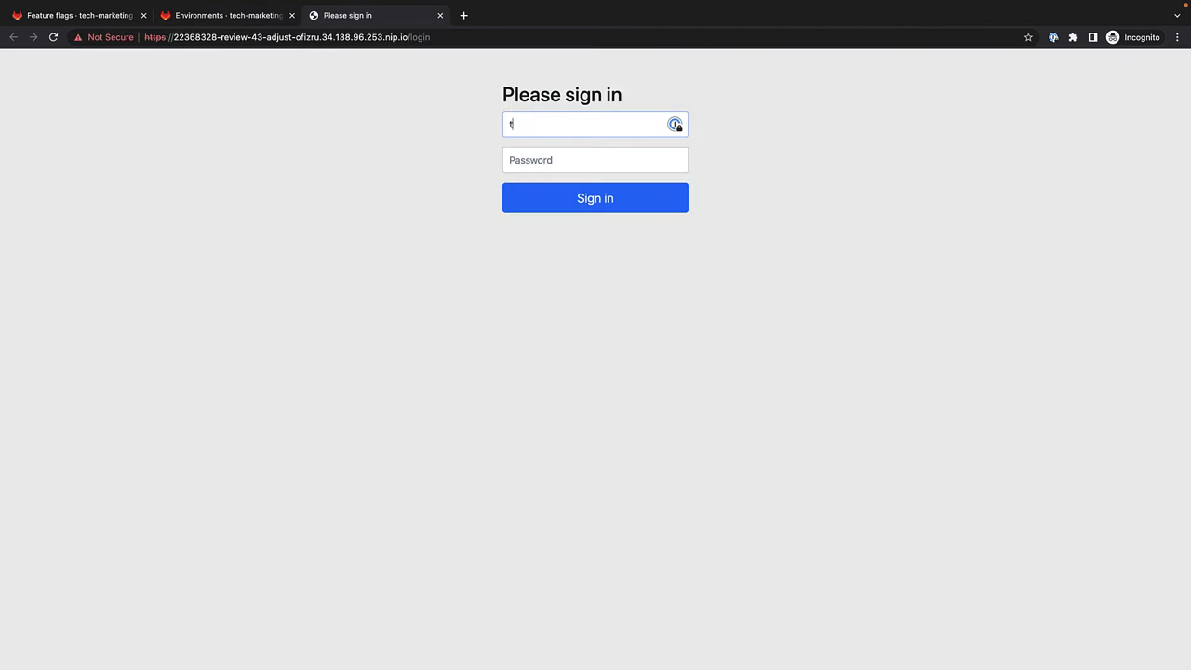
pyautogui.press('Tab')
pyautogui.write('••••••')
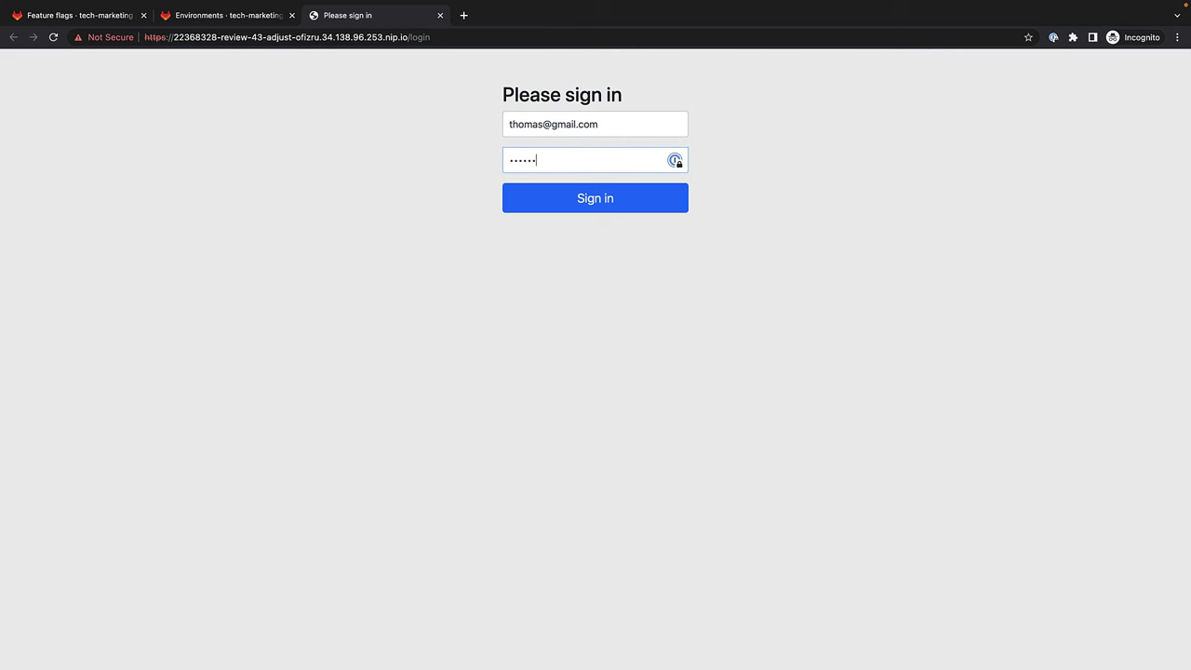
pyautogui.write('••')
pyautogui.press('Return')
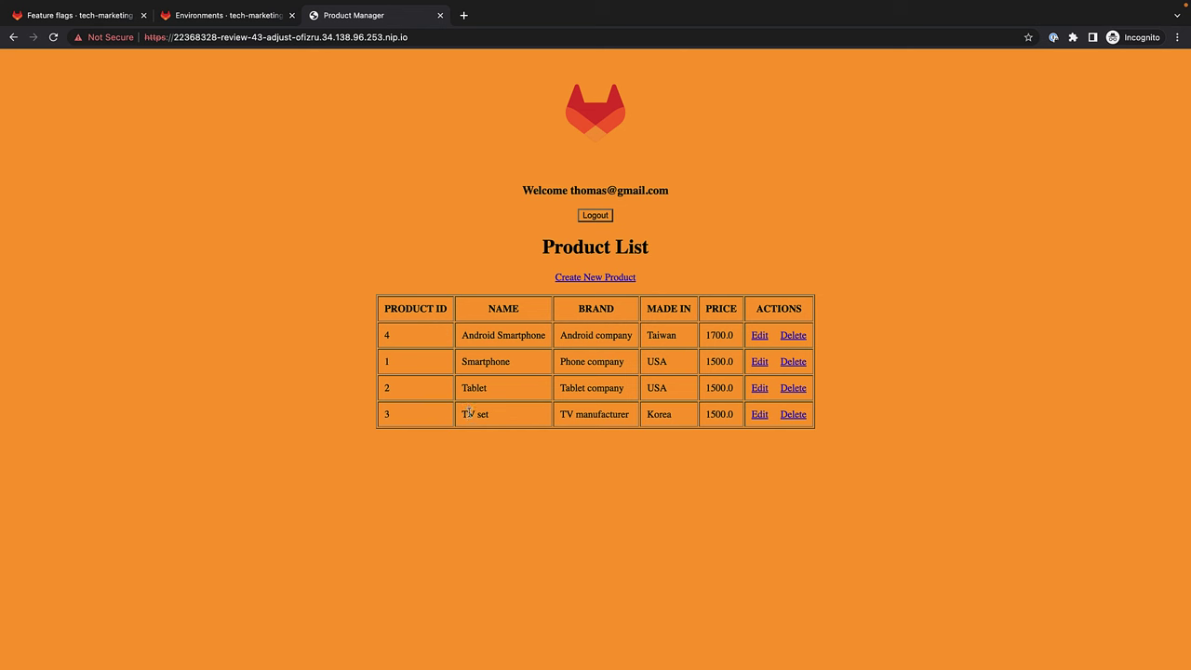
# Log out of the review app and sign in as a different test user.
pyautogui.click(598, 220)
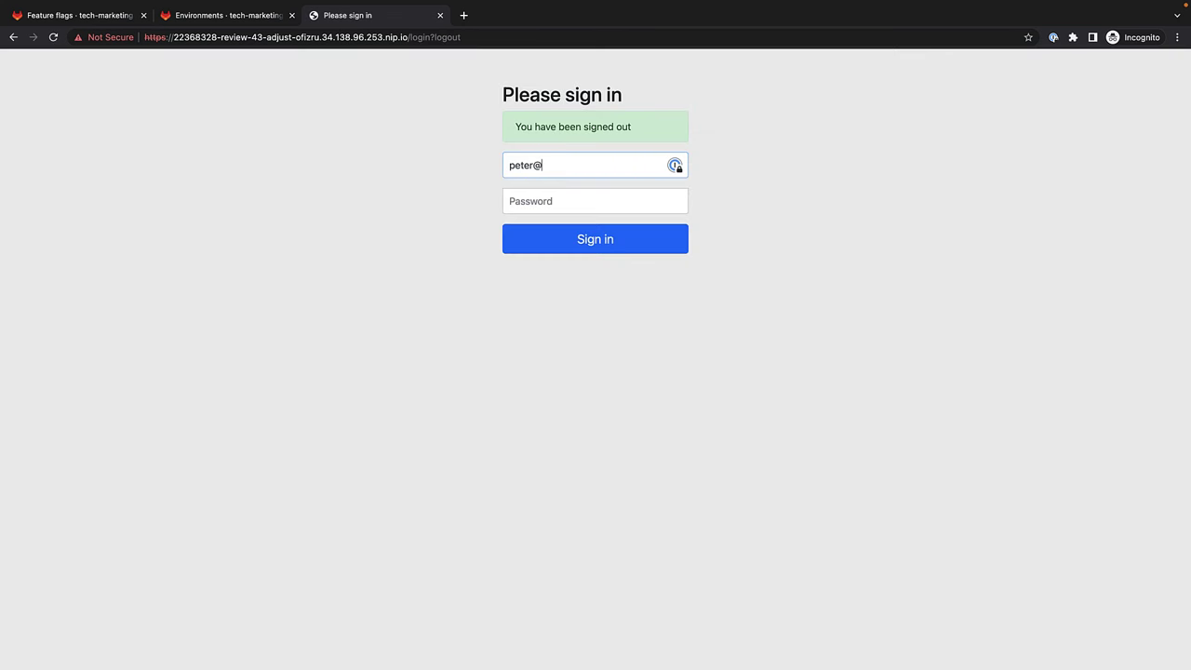
pyautogui.press('Tab')
pyautogui.write('pa')
pyautogui.press('Return')
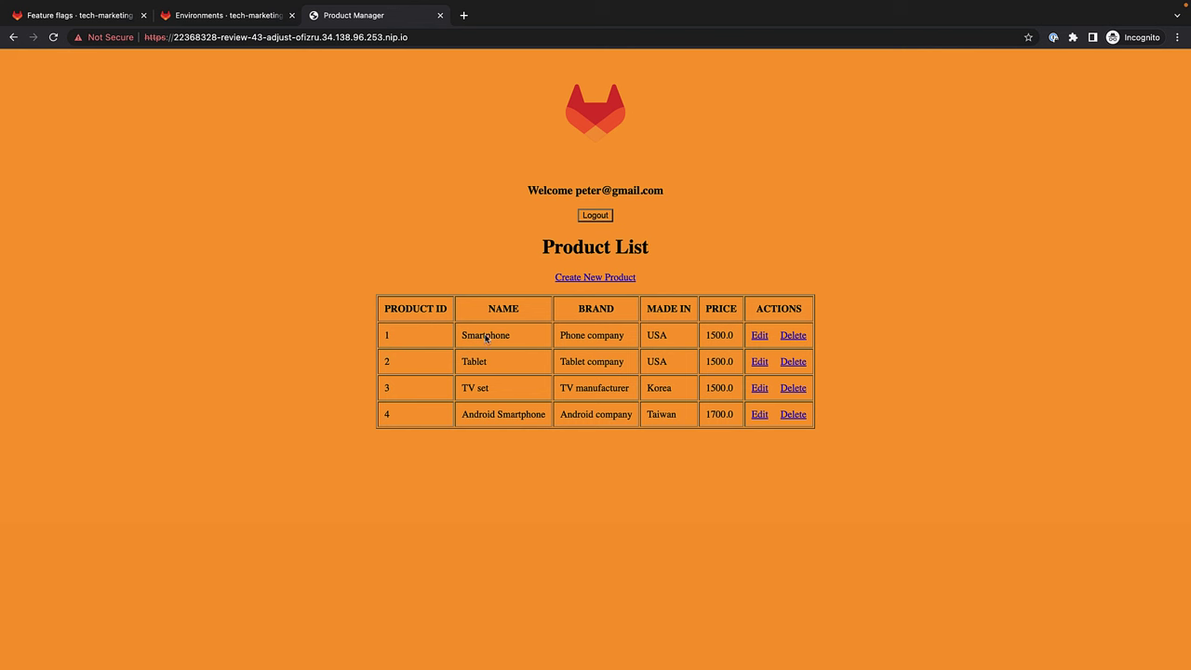
# Sign out of the review app, close its tab and collapse the review environments group.
pyautogui.click(594, 215)
pyautogui.click(440, 15)
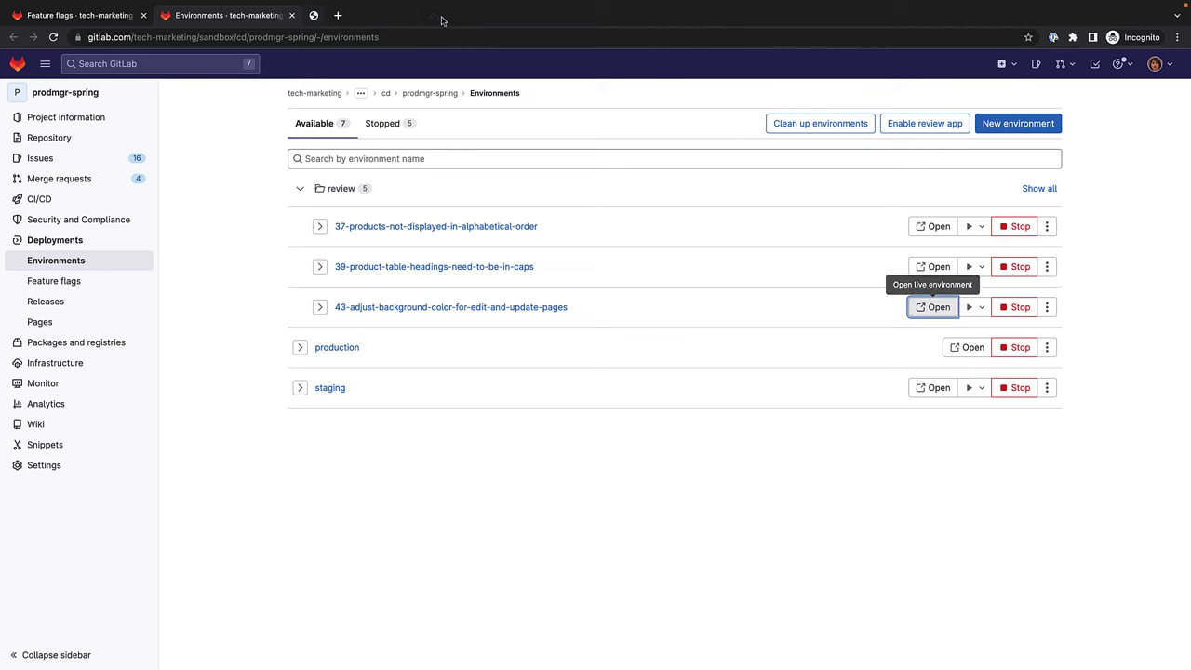
pyautogui.click(299, 188)
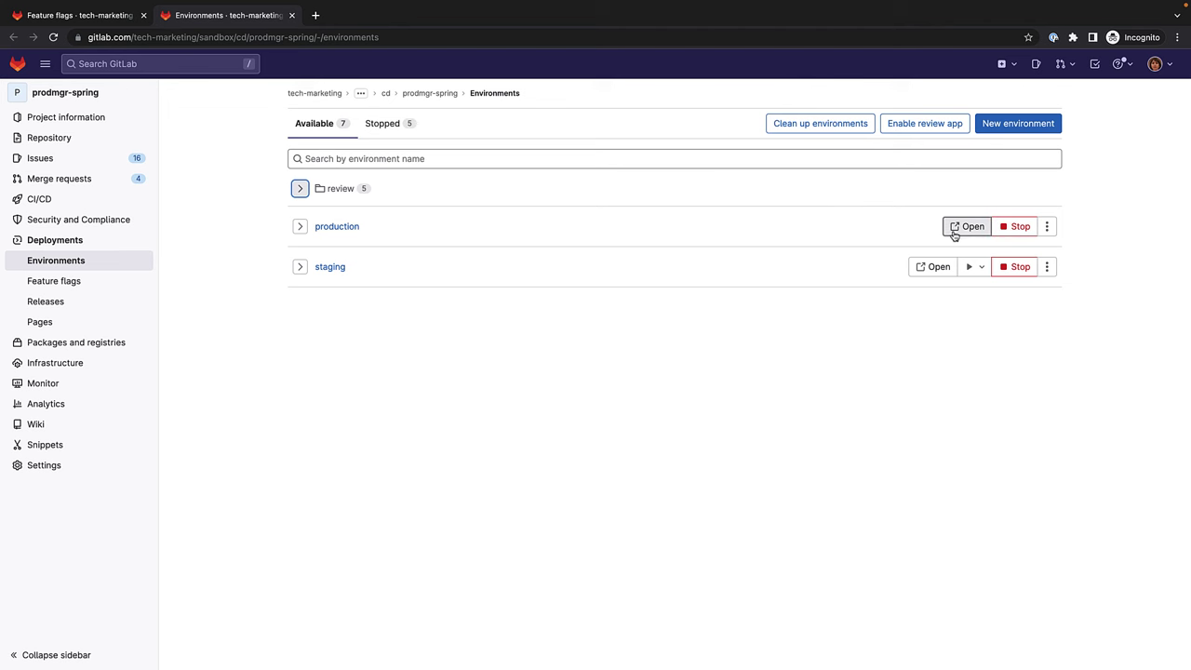
# Check production's product order as the first test user, then sign out and close the tab.
pyautogui.click(953, 231)
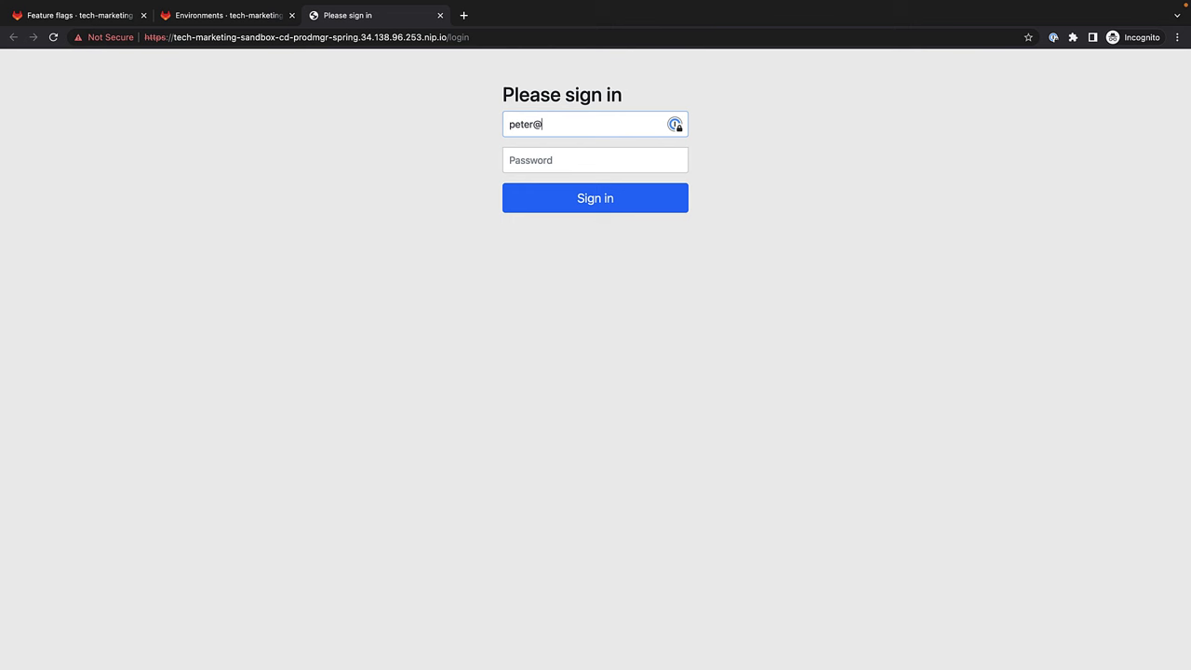
pyautogui.press('Tab')
pyautogui.write('••')
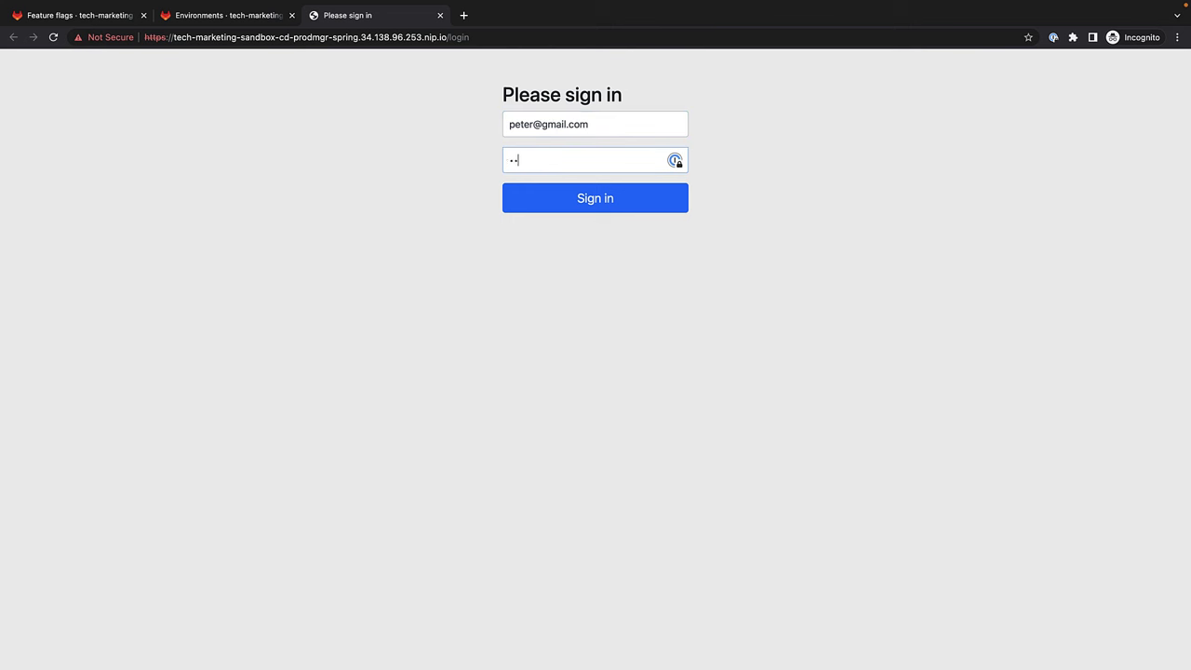
pyautogui.write('••••••')
pyautogui.press('Return')
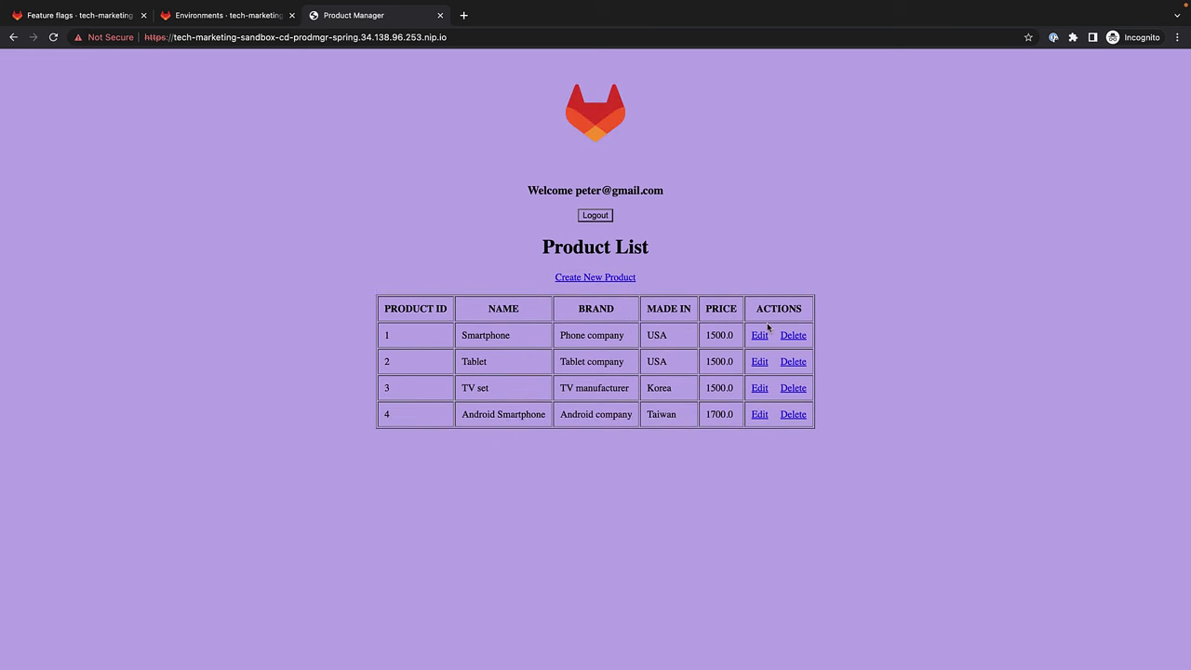
pyautogui.click(600, 220)
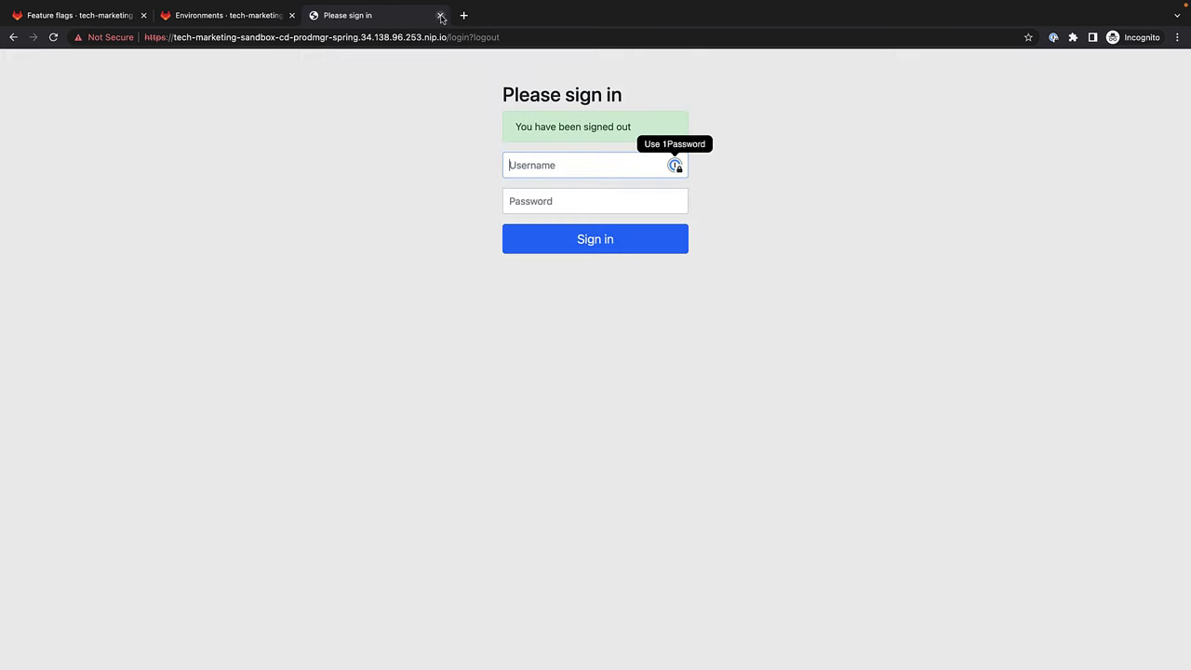
pyautogui.click(441, 16)
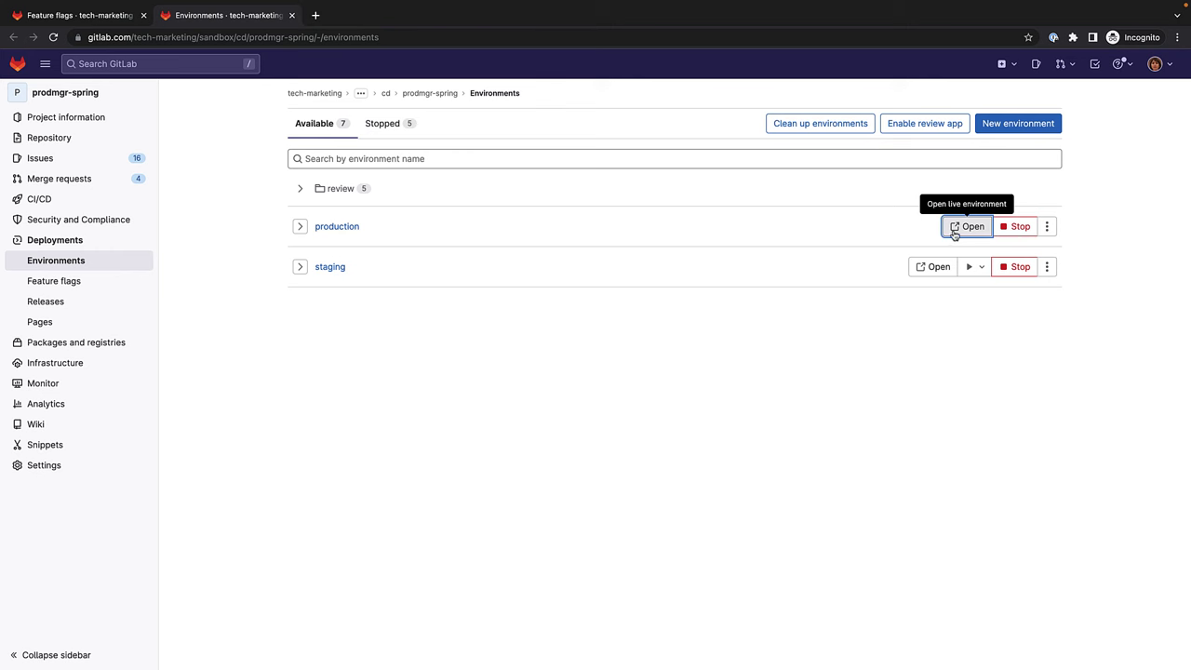
# Check production's product order as a second test user, then sign out and close the tab.
pyautogui.click(951, 235)
pyautogui.press('Tab')
pyautogui.write('********')
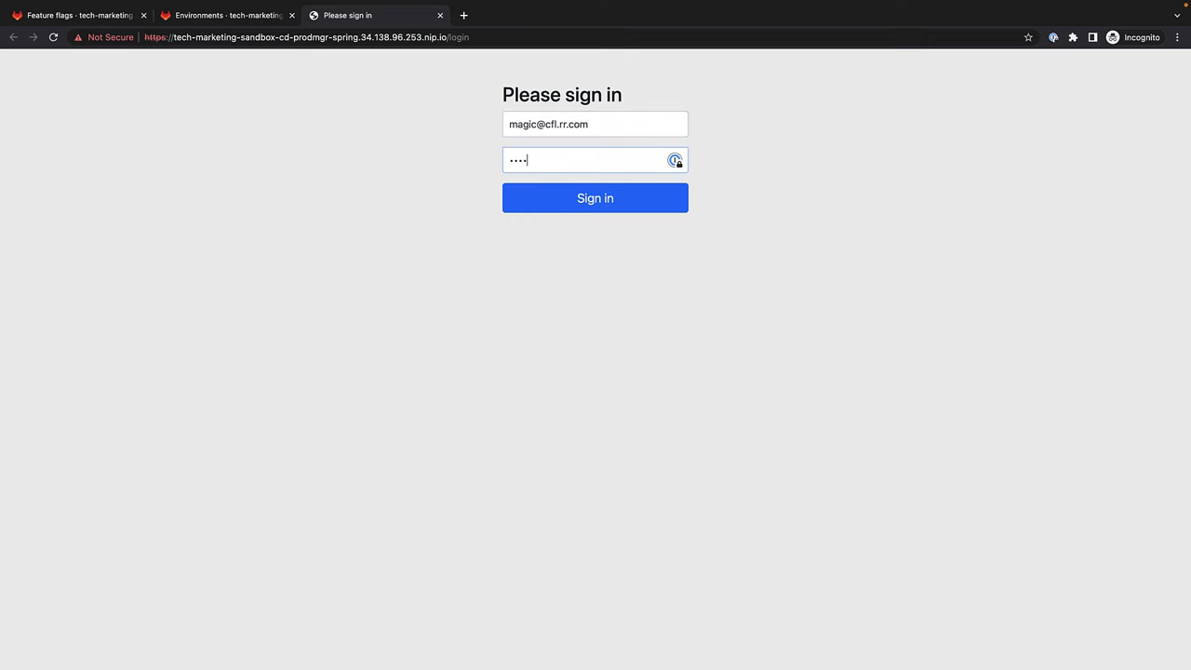
pyautogui.press('Return')
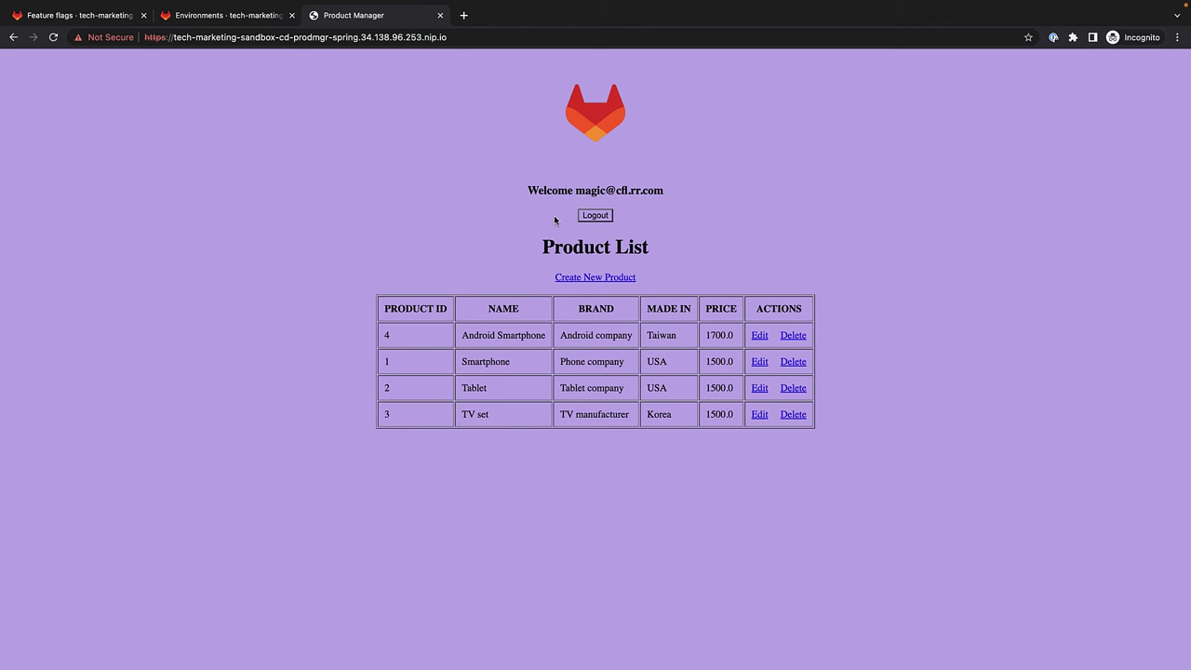
pyautogui.click(602, 218)
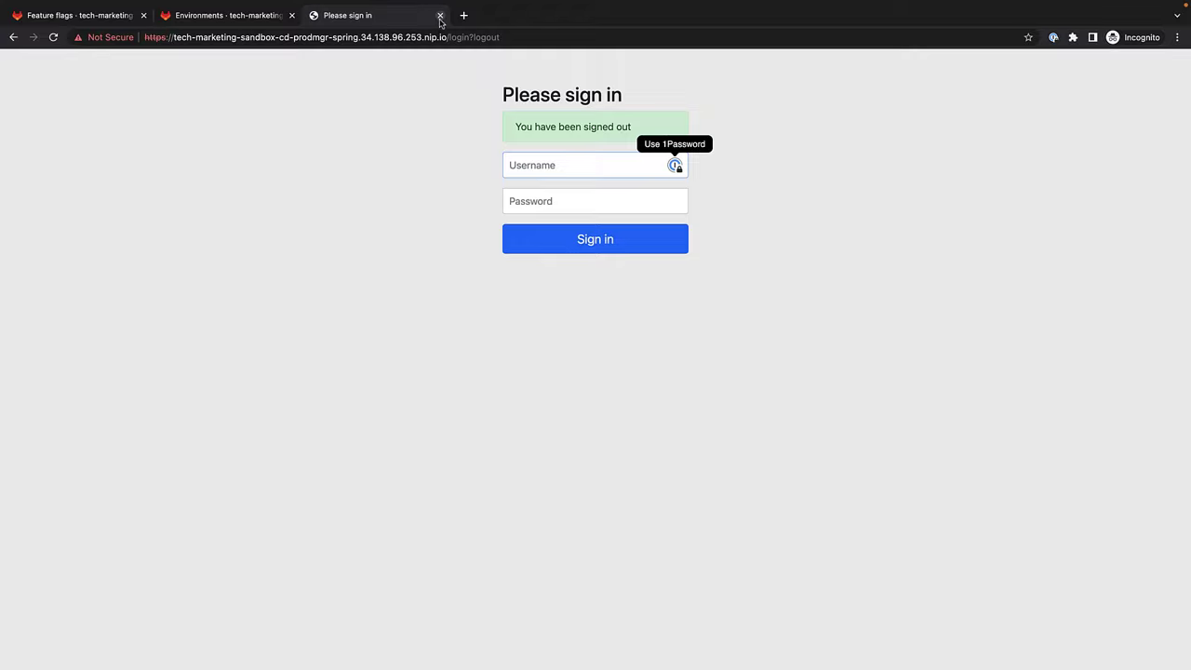
pyautogui.click(440, 14)
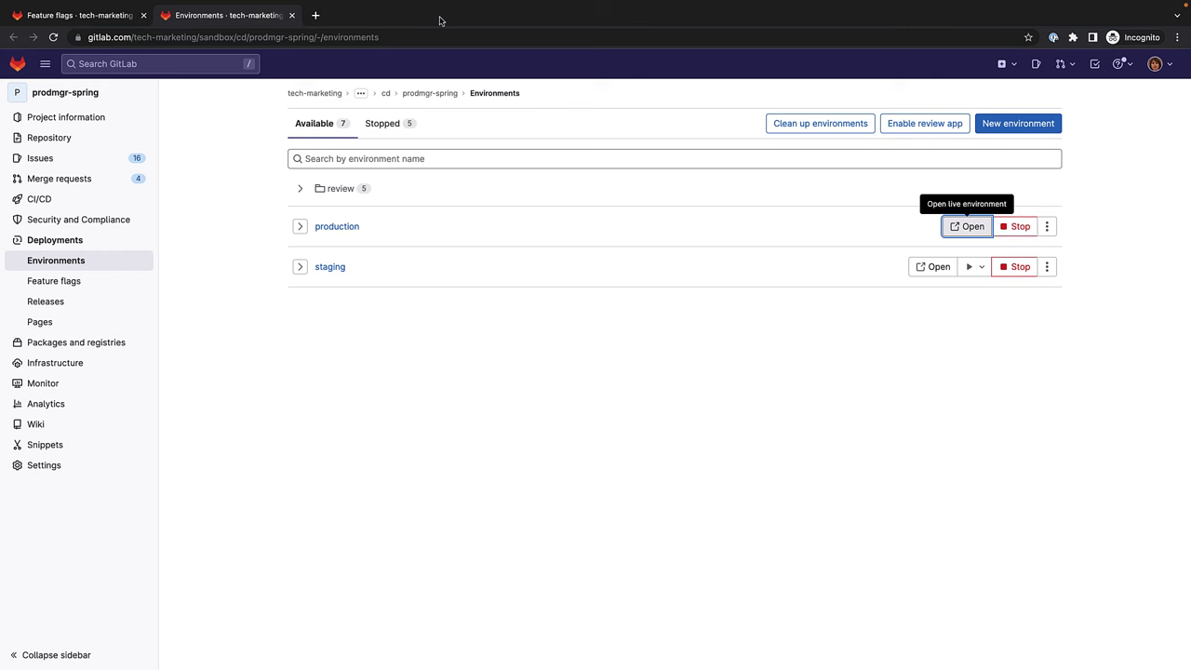
# Check production's product order as a third test user, then sign out and close the tab.
pyautogui.click(965, 226)
pyautogui.press('Tab')
pyautogui.write('••••••••')
pyautogui.press('Return')
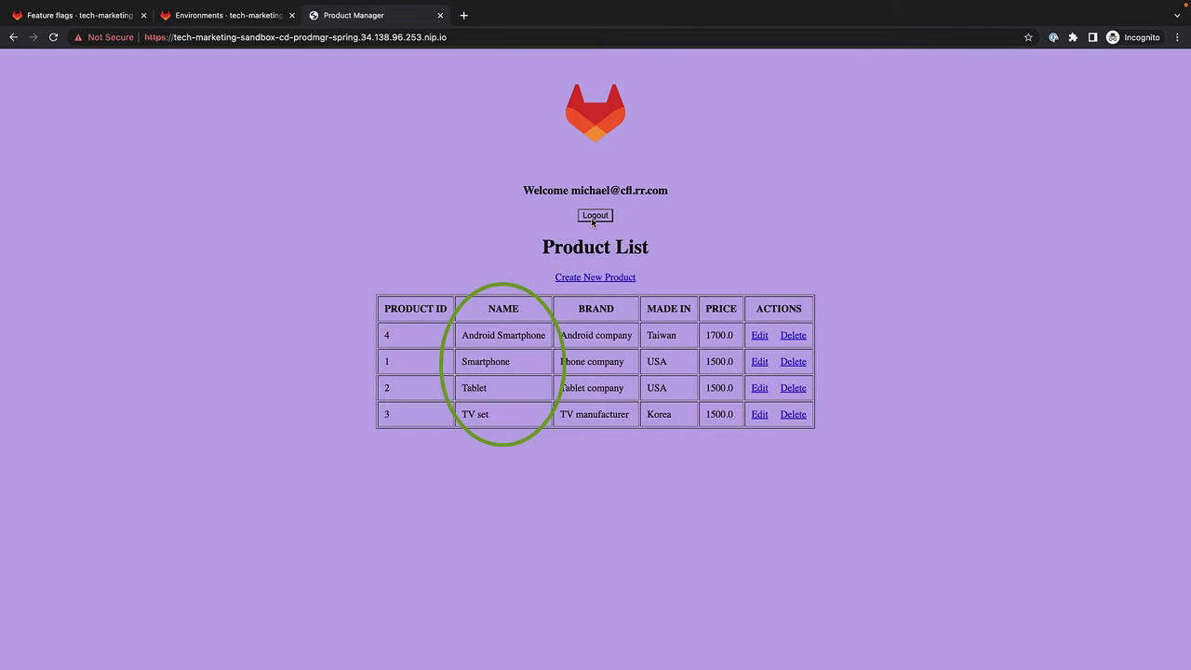
pyautogui.click(594, 215)
pyautogui.click(440, 15)
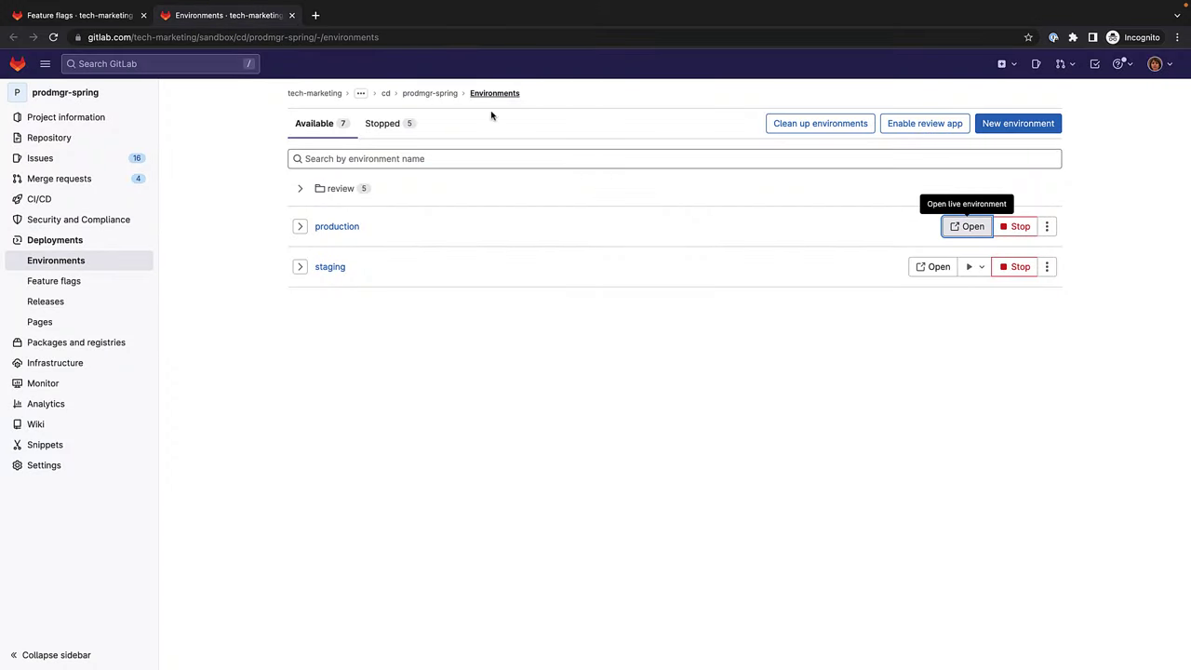
# Check production's product order as a fourth test user, then sign out and close the tab.
pyautogui.click(953, 228)
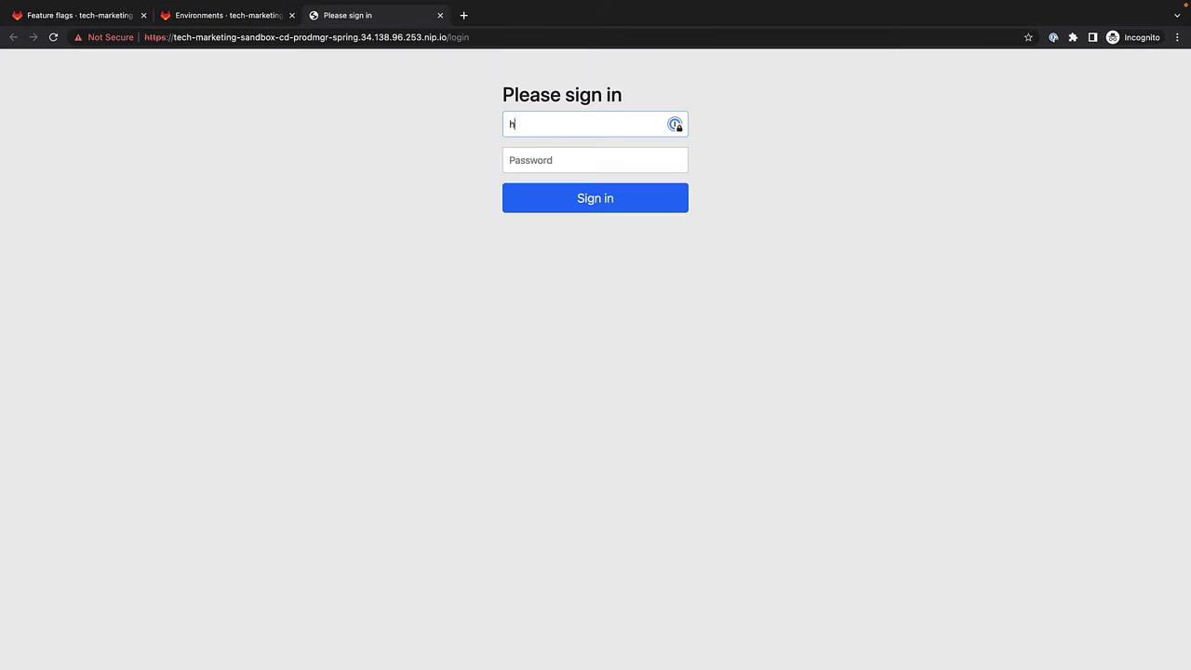
pyautogui.press('Tab')
pyautogui.write('password')
pyautogui.press('Return')
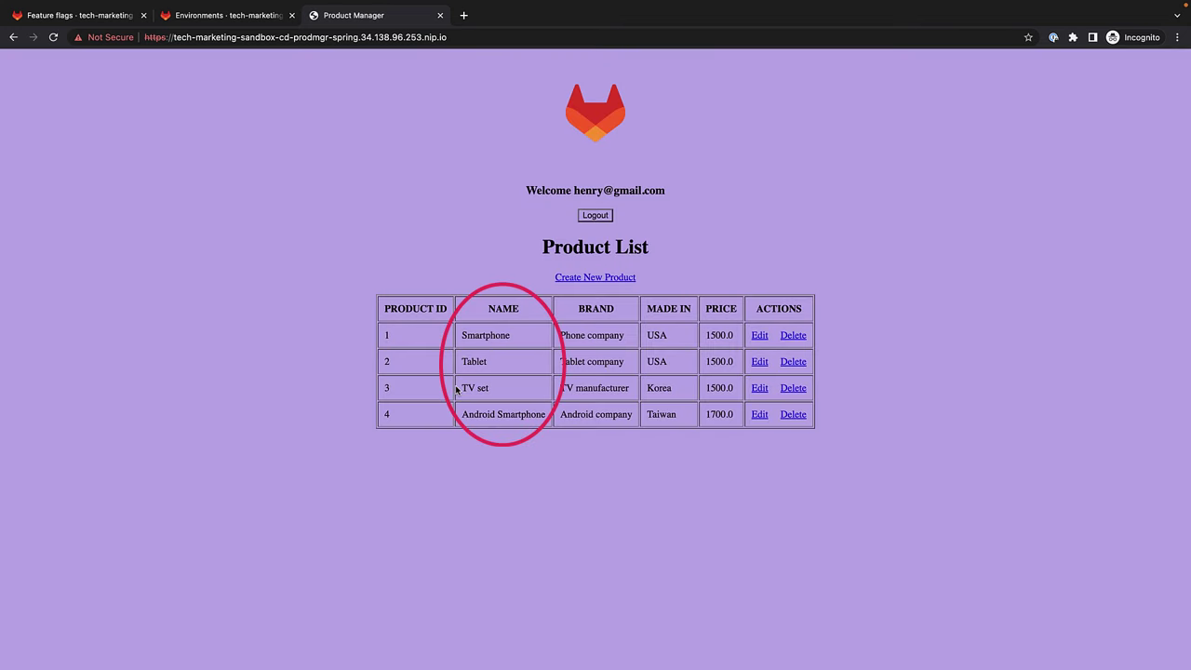
pyautogui.click(594, 216)
pyautogui.click(440, 15)
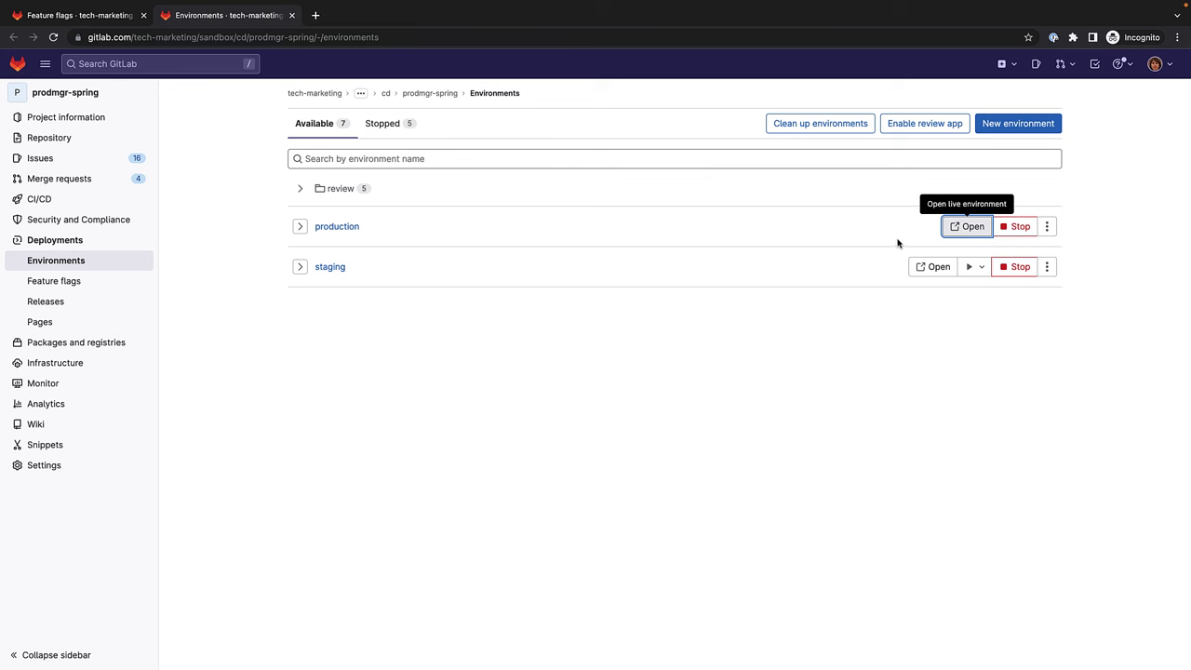
# Check production's product order as a fifth test user, then sign out and close the tab.
pyautogui.click(967, 226)
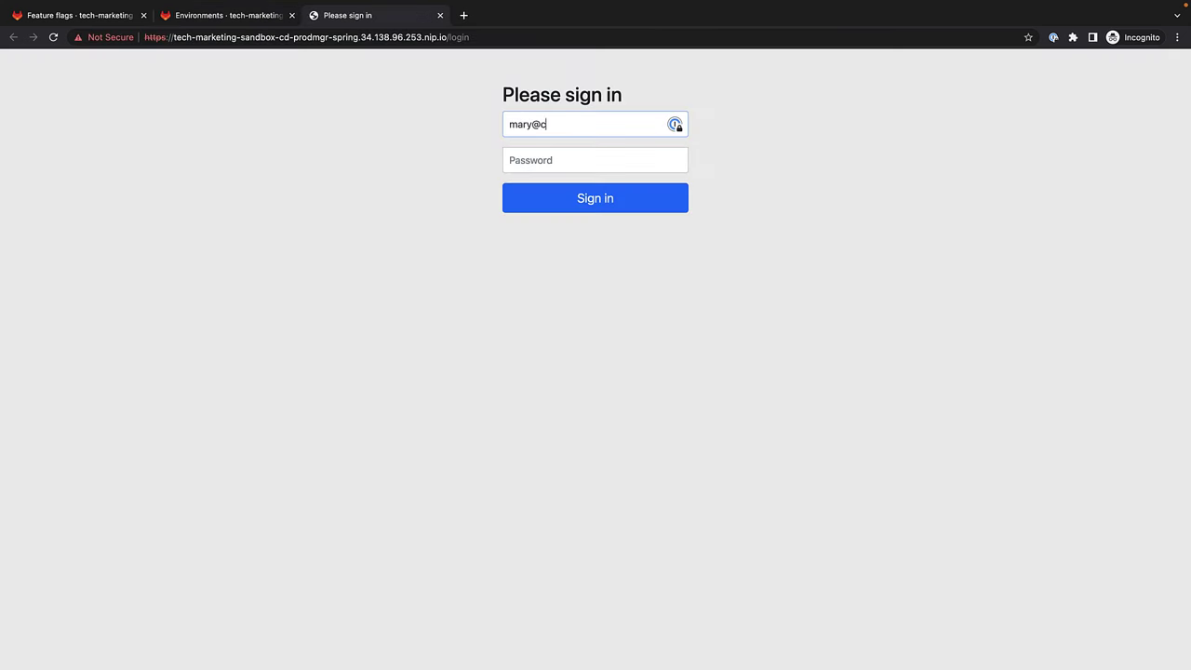
pyautogui.press('Tab')
pyautogui.write('password')
pyautogui.press('Return')
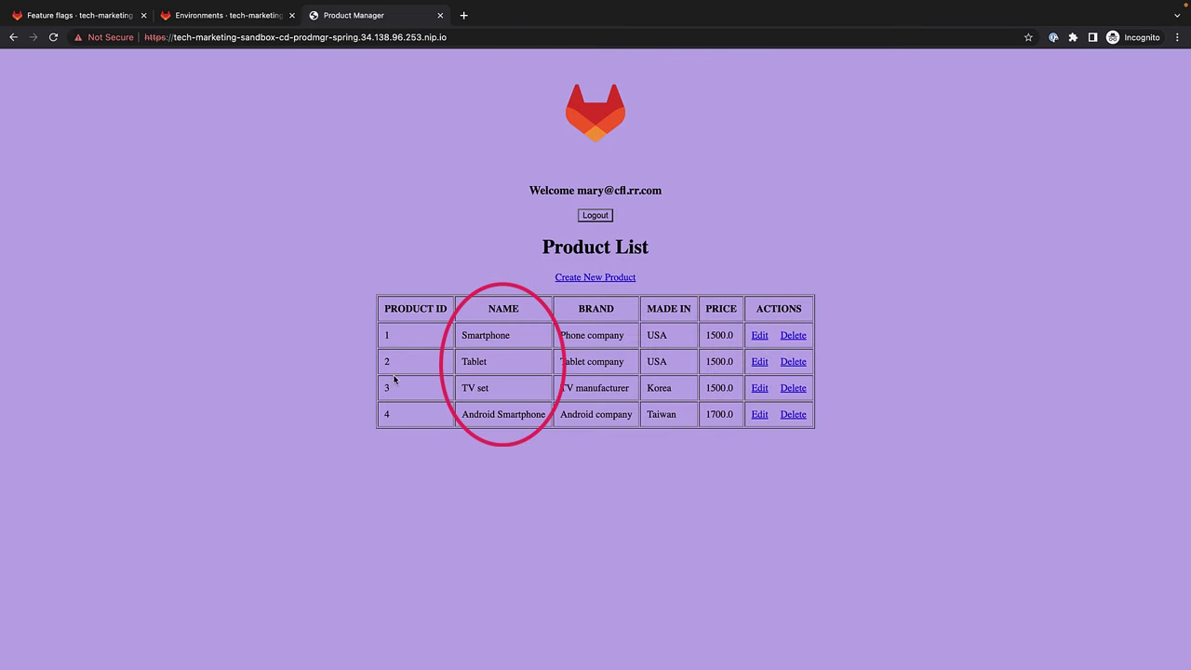
pyautogui.click(596, 216)
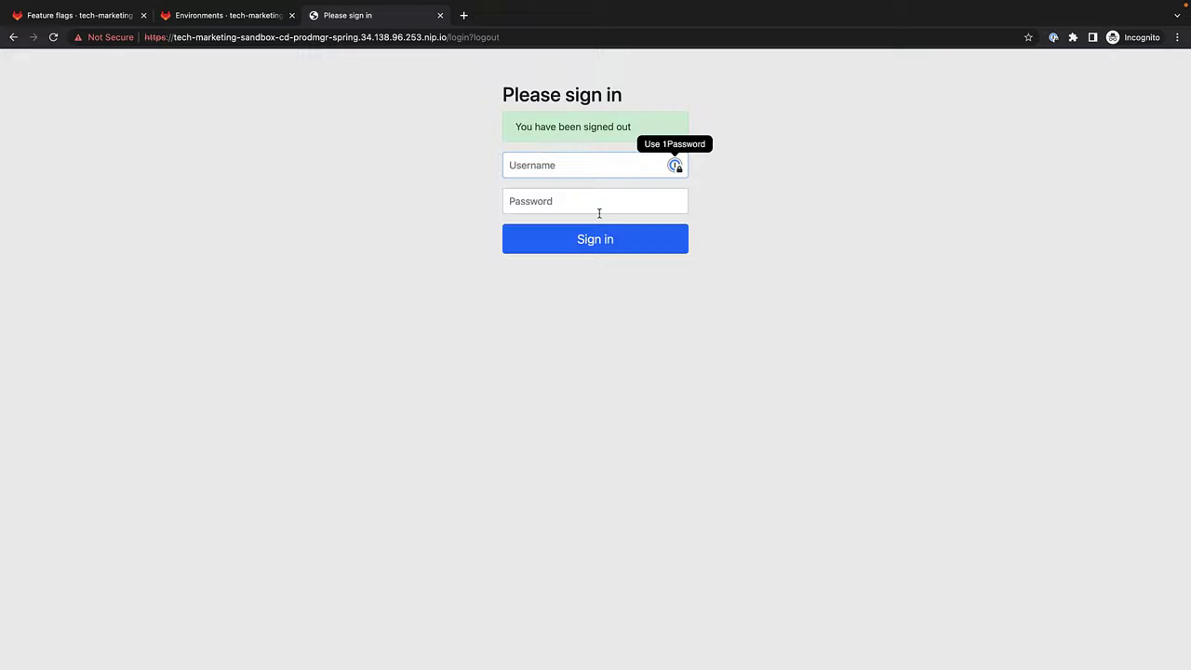
pyautogui.click(440, 15)
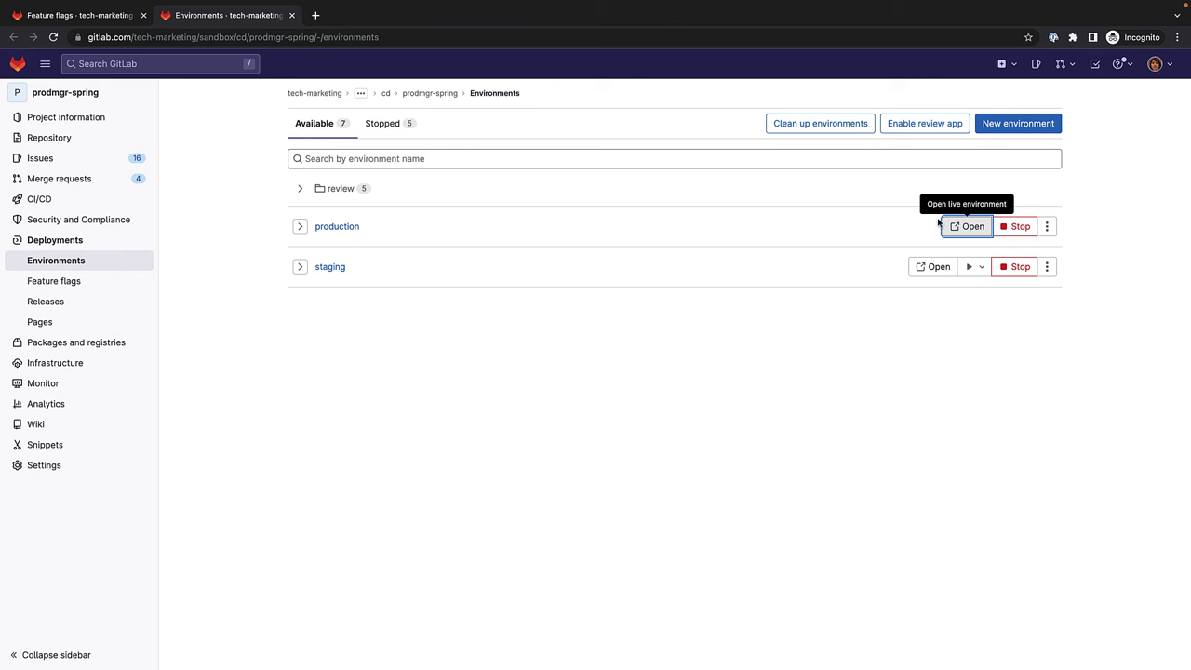
# Check production's product order as a sixth test user, then sign out and close the tab.
pyautogui.click(950, 227)
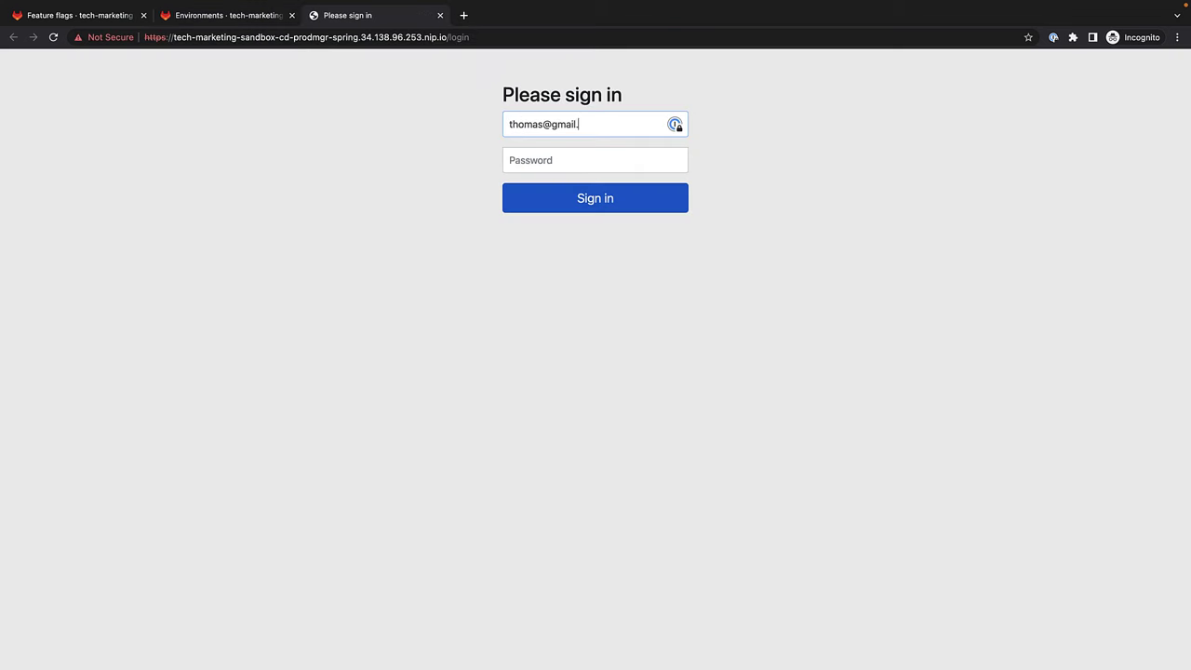
pyautogui.click(595, 160)
pyautogui.write('•••••••')
pyautogui.press('Return')
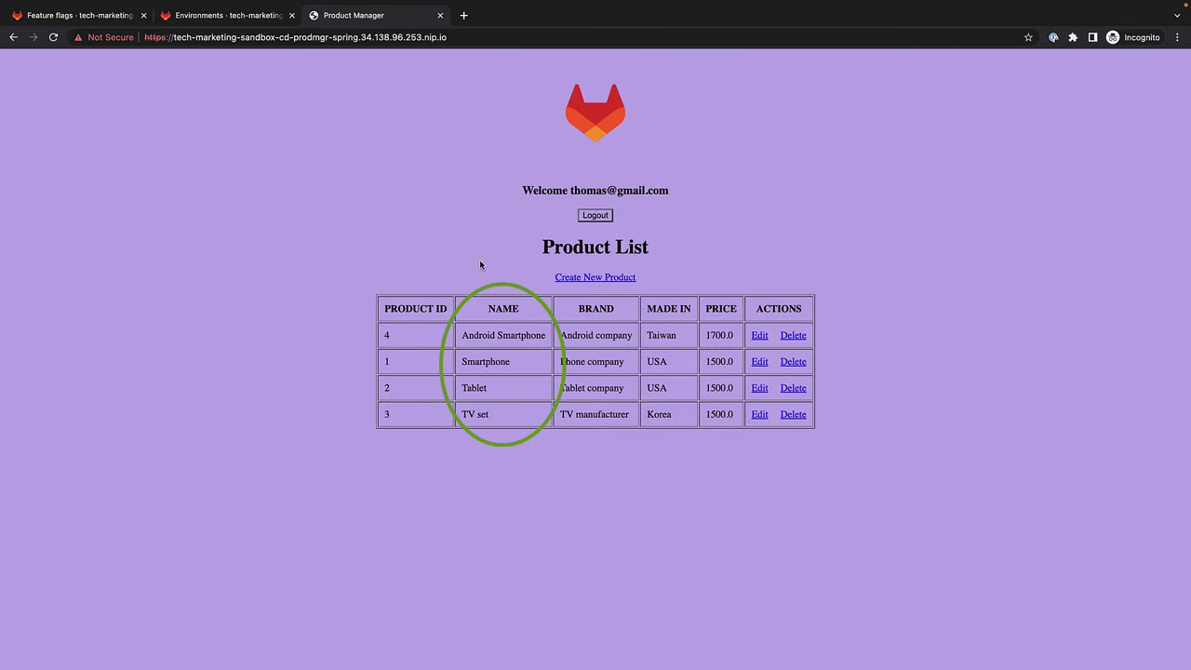
pyautogui.click(592, 218)
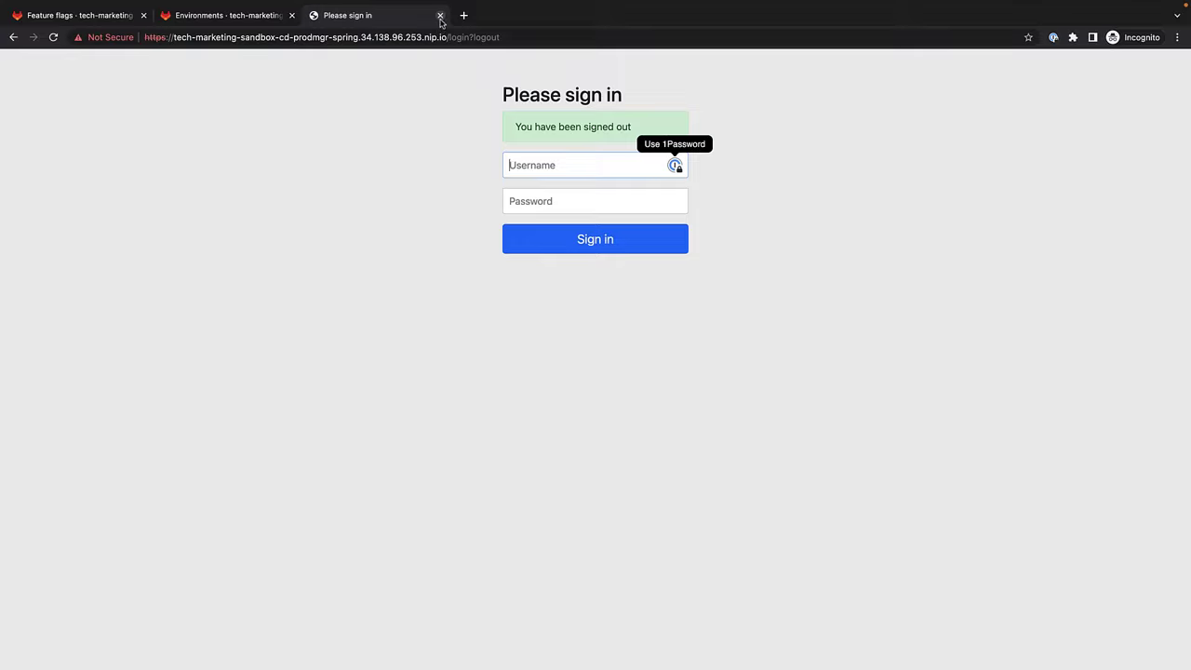
pyautogui.click(440, 16)
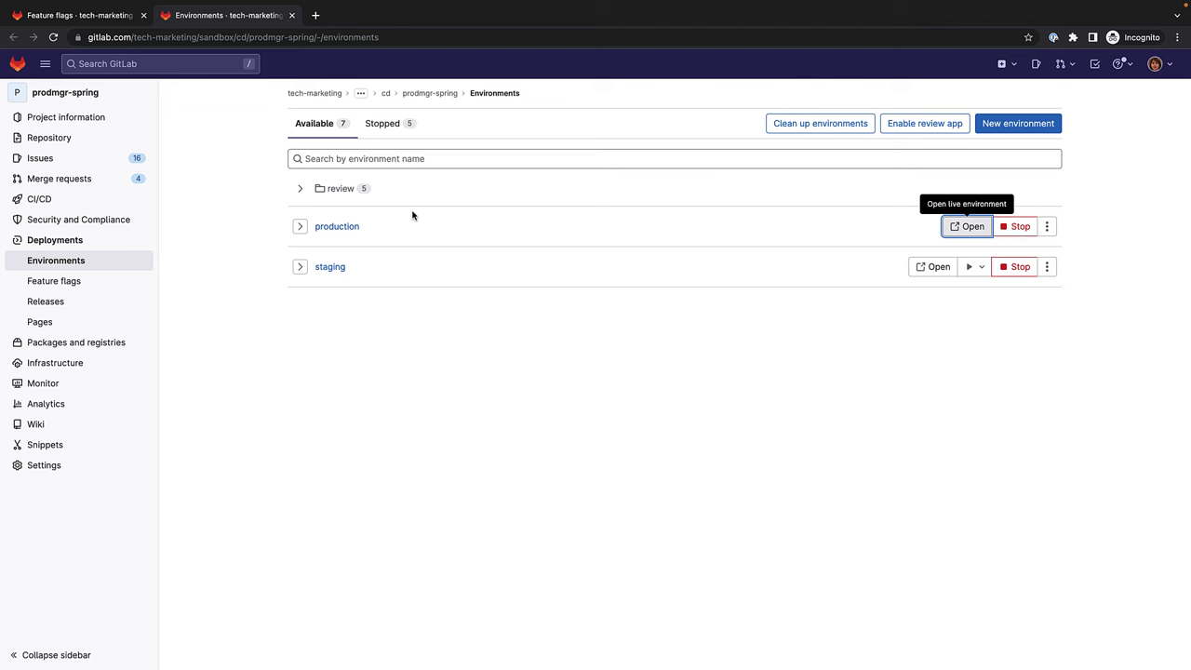
# Open the staging app, sign in as a test user, check the product order, and sign out.
pyautogui.click(933, 267)
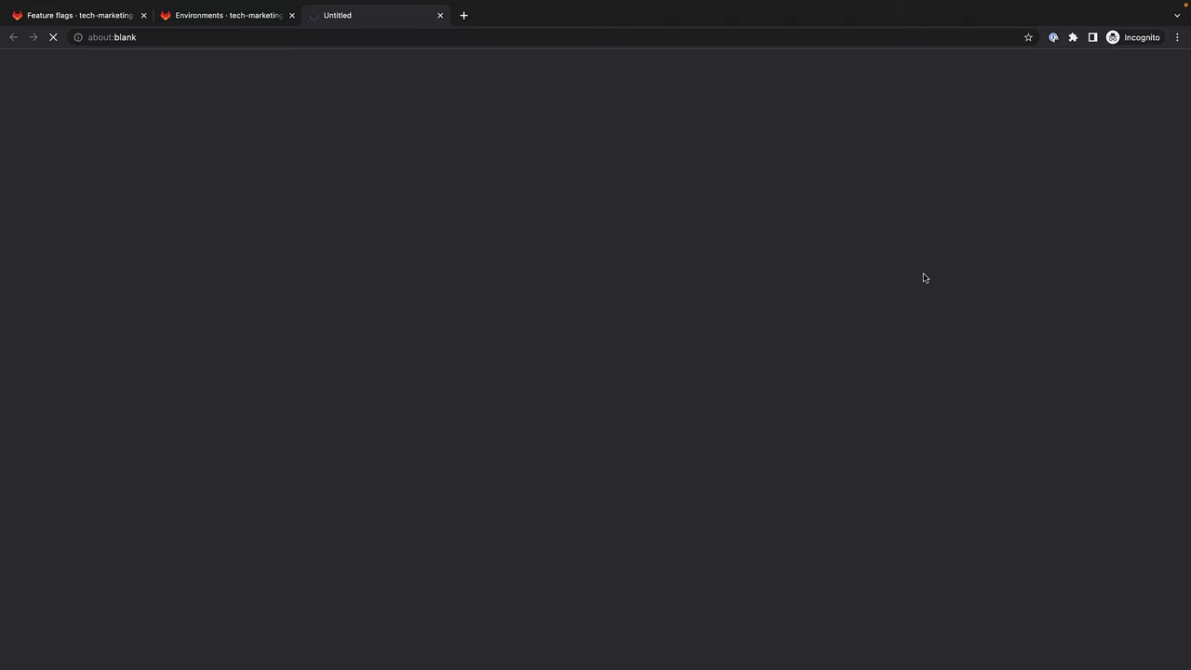
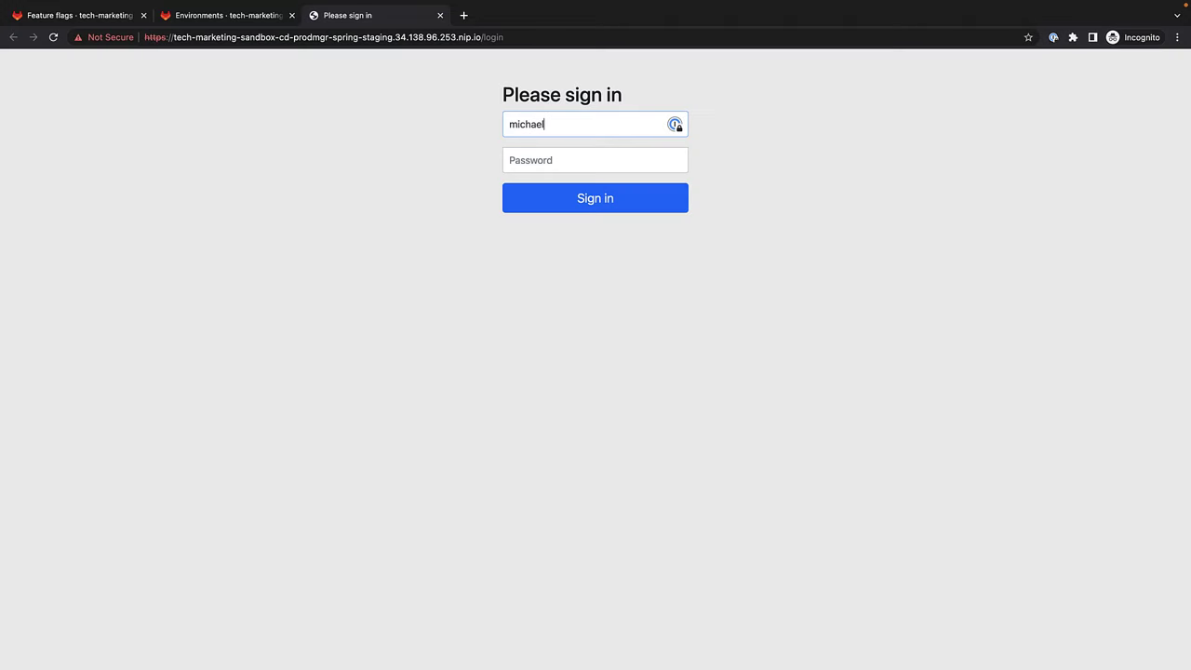
pyautogui.press('Tab')
pyautogui.write('p')
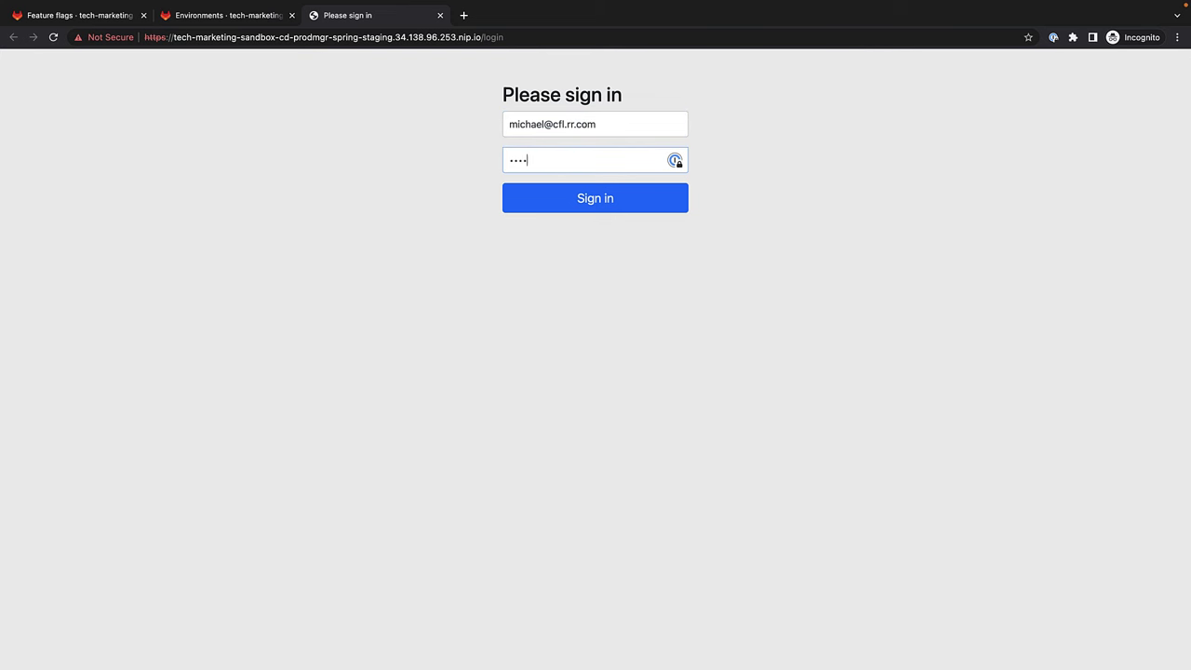
pyautogui.write('d')
pyautogui.press('Return')
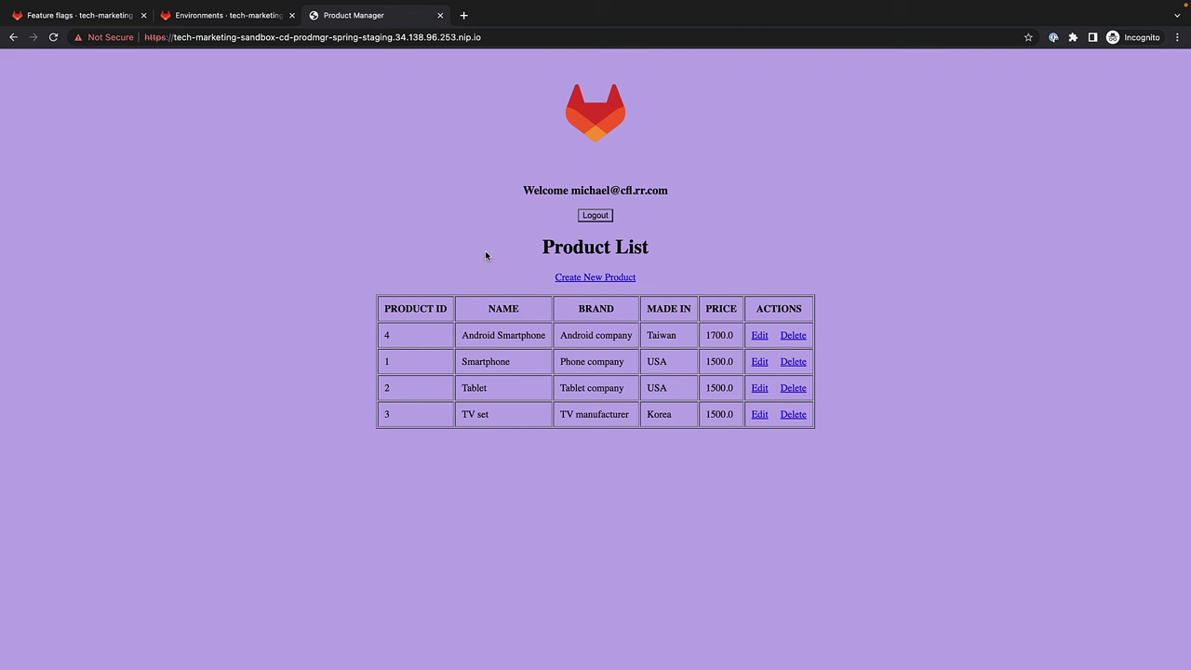
pyautogui.click(595, 215)
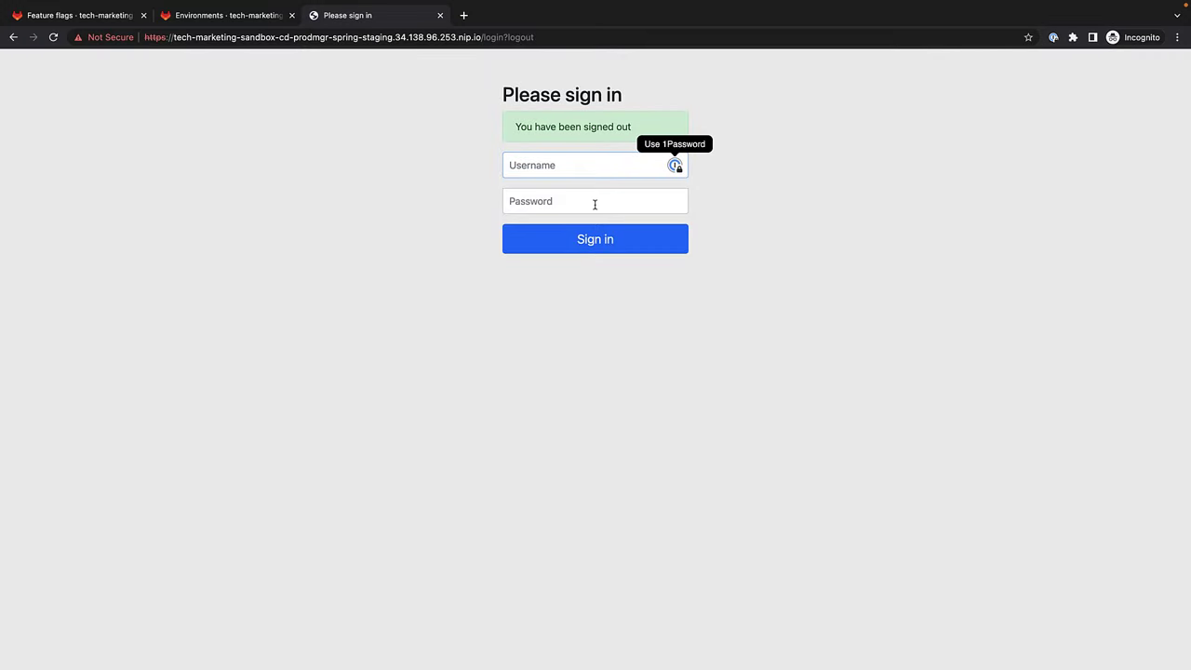
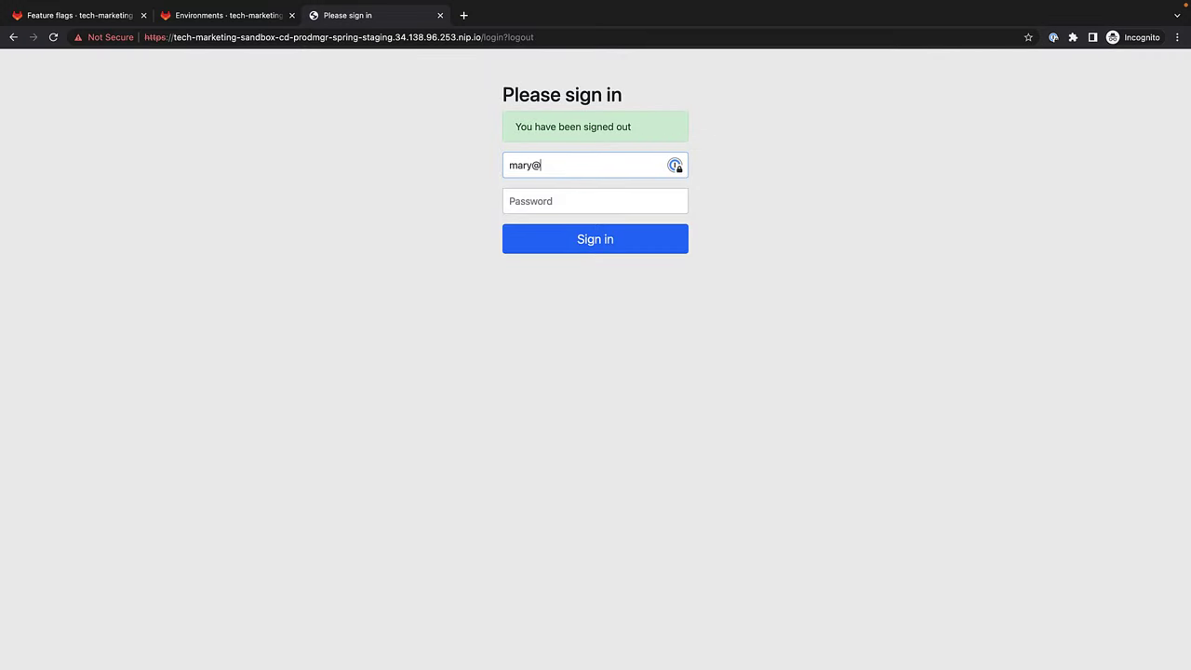
# Sign in to staging as another test user, check the product order, and sign out.
pyautogui.press('Tab')
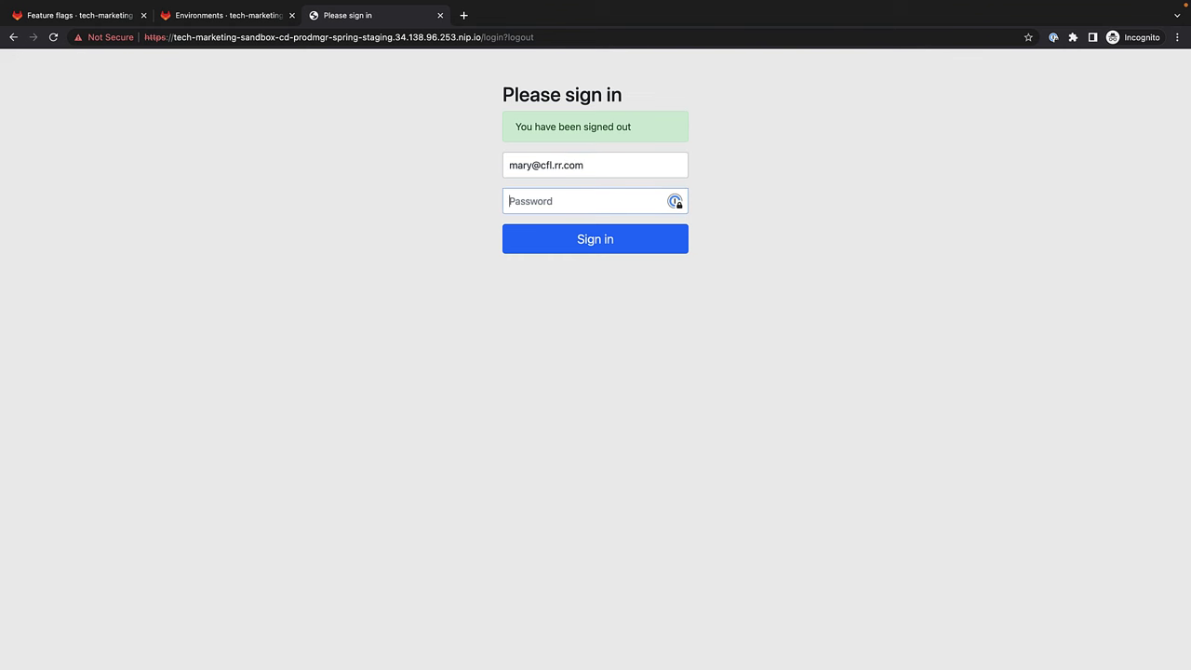
pyautogui.write('••')
pyautogui.press('Return')
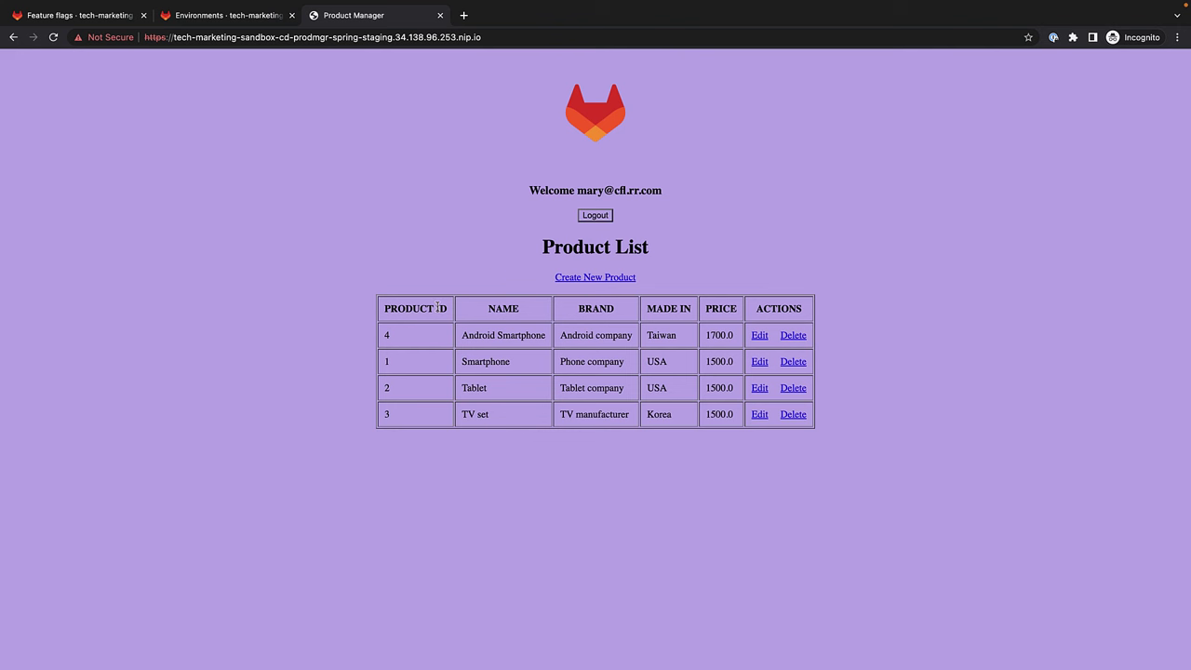
pyautogui.click(595, 215)
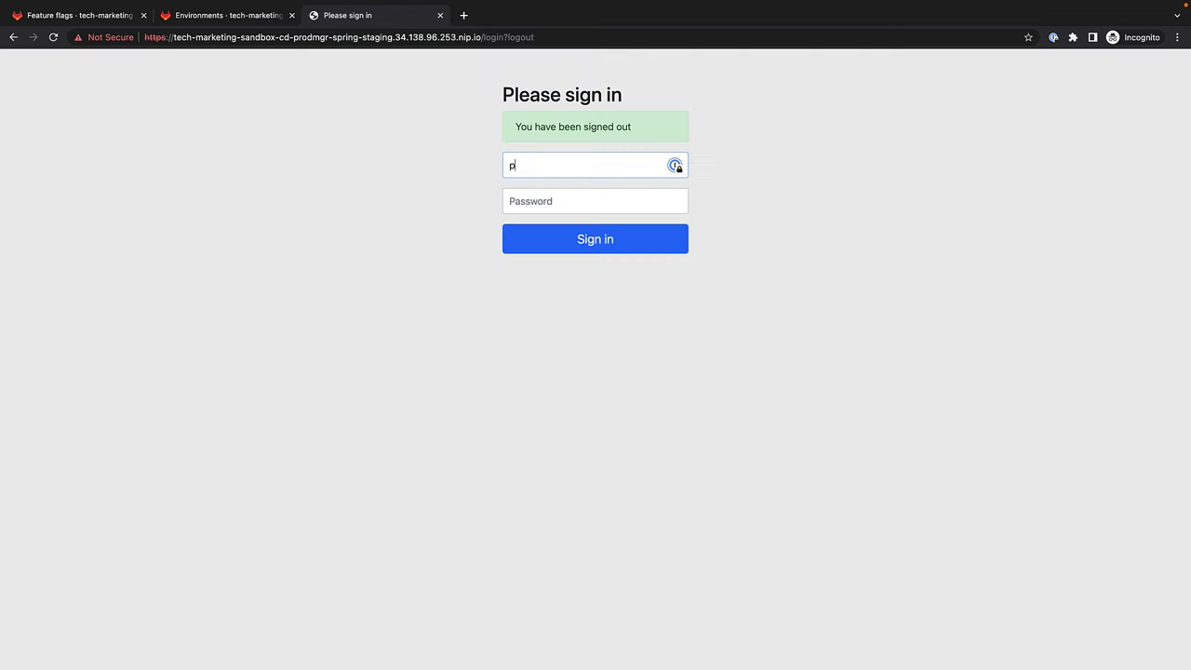
# Check staging's product order as a third test user, then close the staging and Environments tabs.
pyautogui.press('Tab')
pyautogui.write('password')
pyautogui.press('Return')
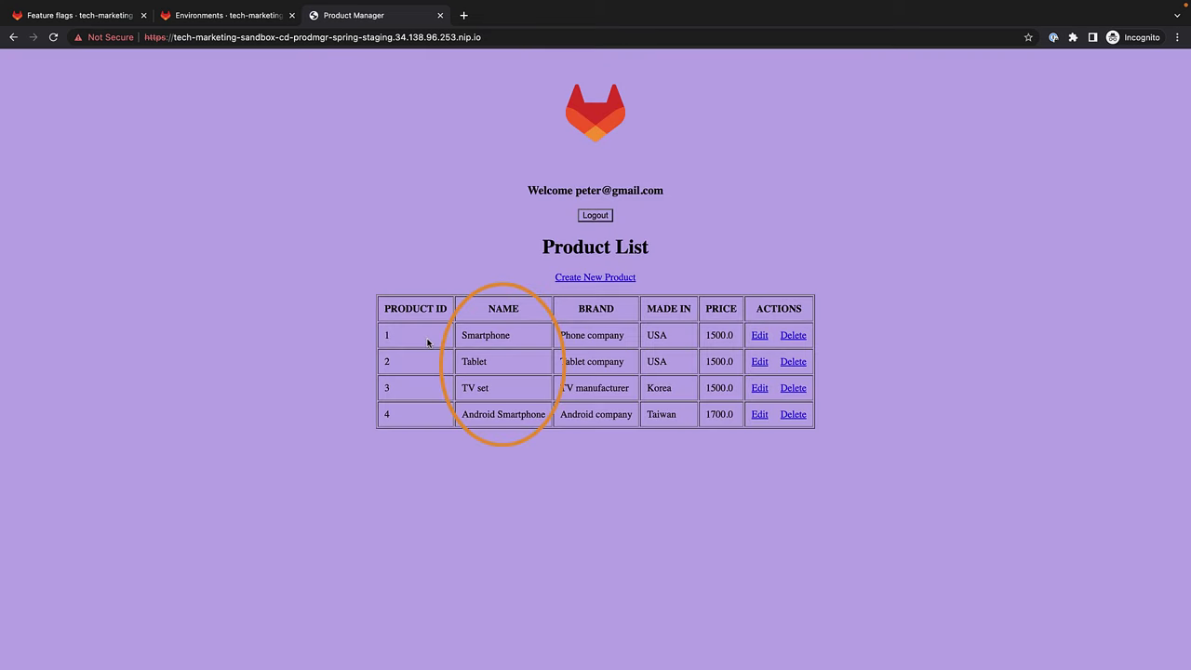
pyautogui.click(594, 218)
pyautogui.click(440, 15)
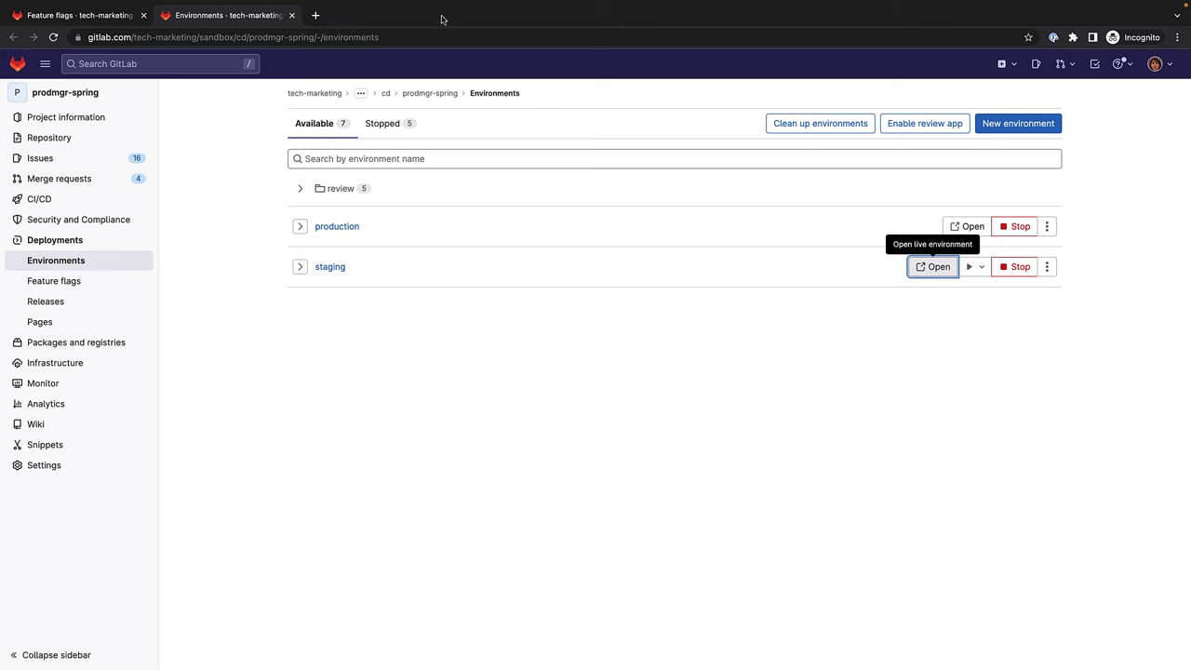
pyautogui.click(291, 15)
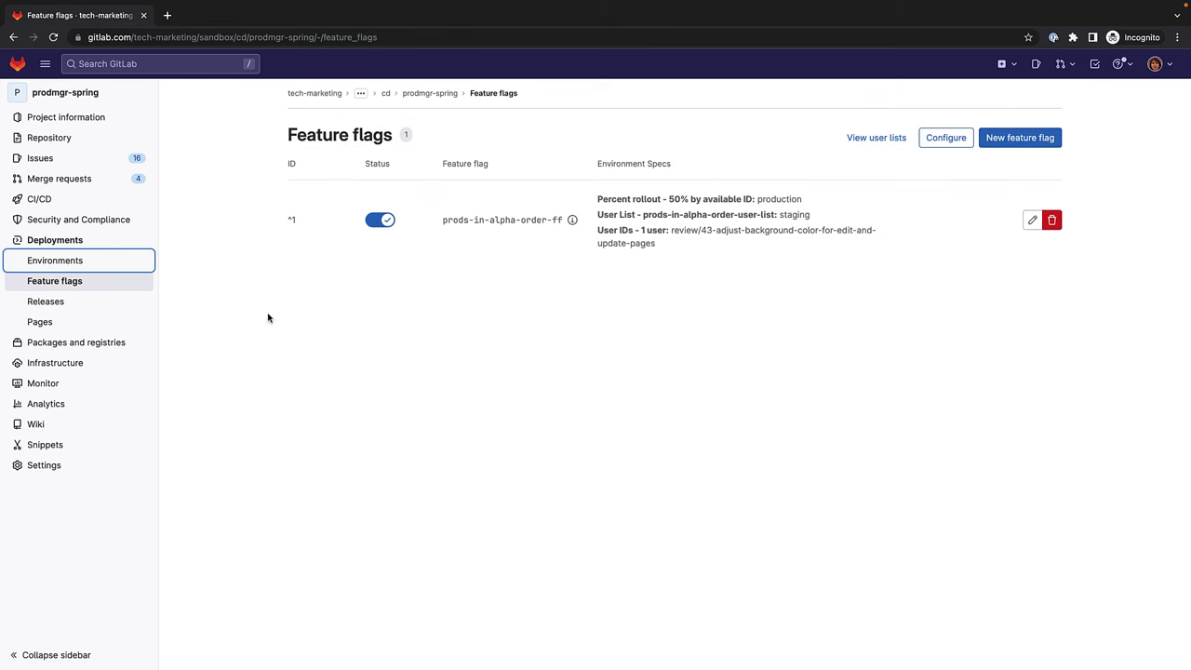
# Browse prodmgr-spring through src/main and java/csaa/jspring/ProductManager to AppController.java.
pyautogui.click(236, 439)
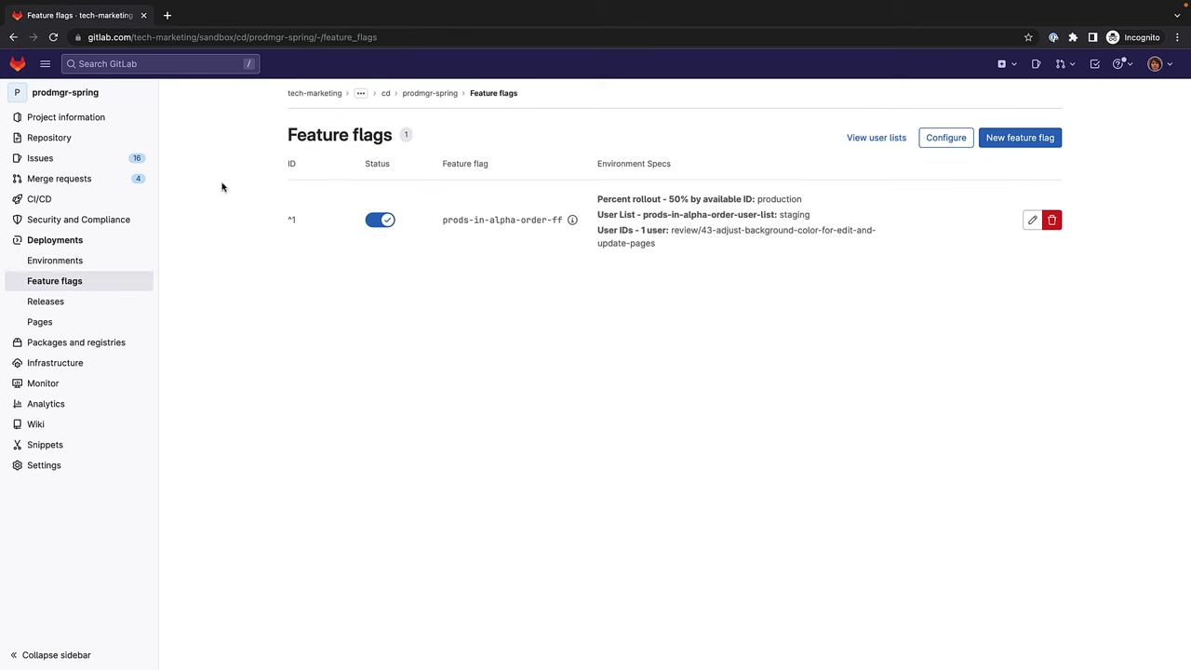
pyautogui.click(90, 98)
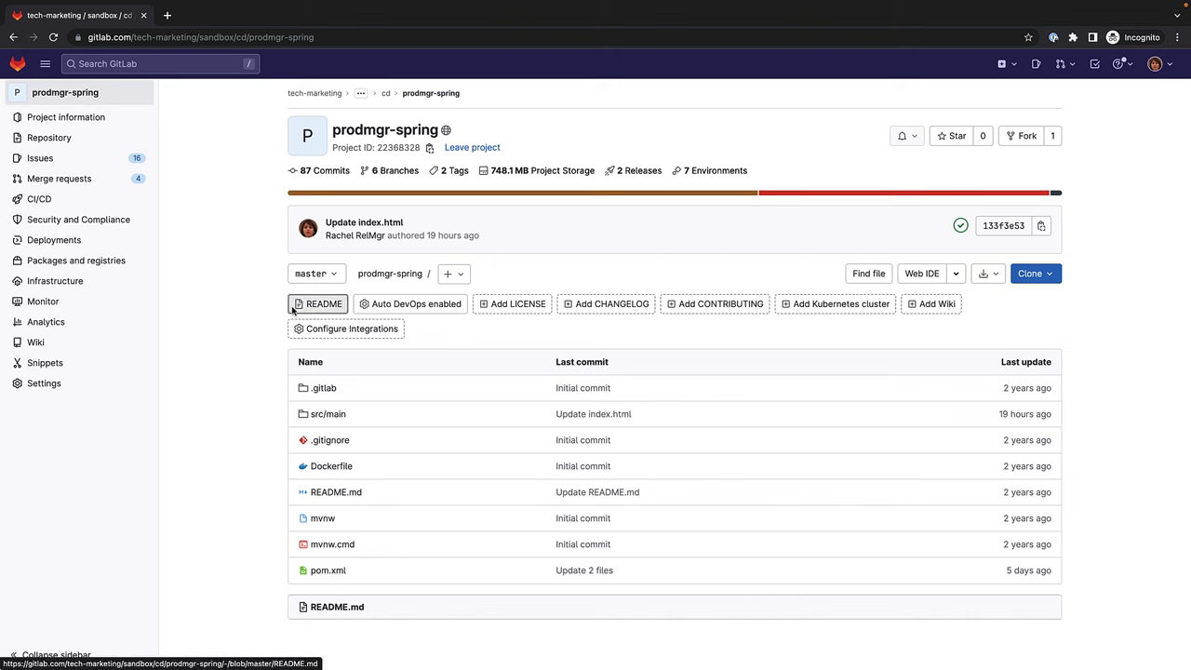
pyautogui.click(328, 414)
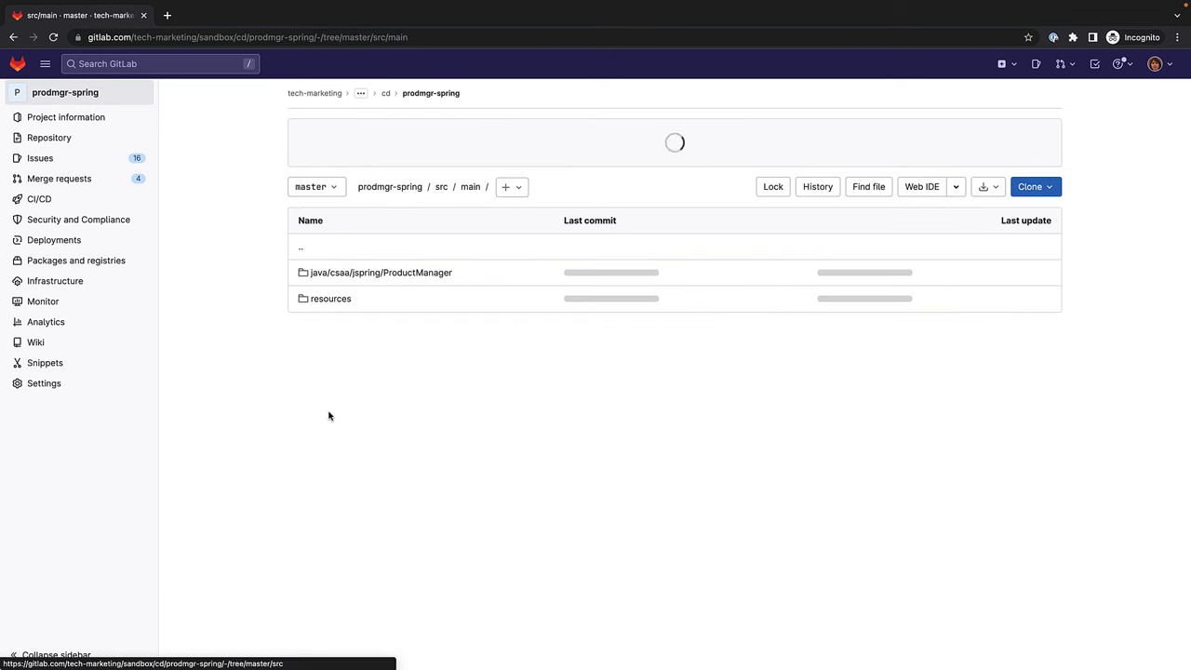
pyautogui.click(380, 278)
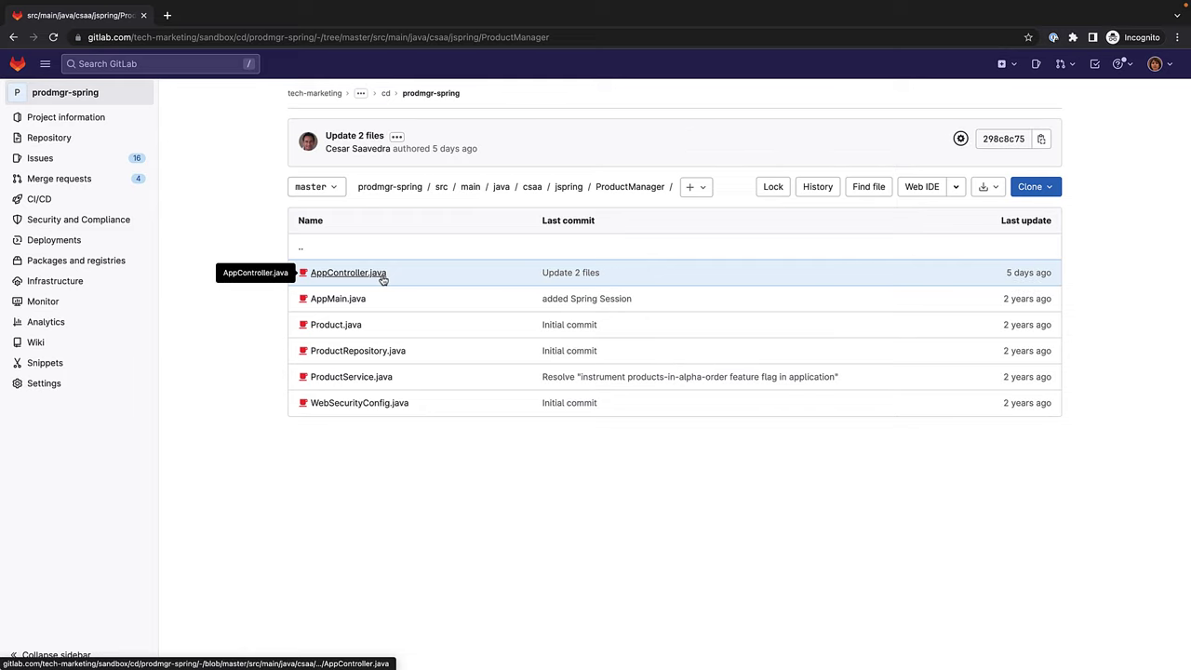
pyautogui.click(380, 278)
# Highlight the Unleash imports, field declarations and environment variable lookups (lines 35–37) in AppController.java.
pyautogui.scroll(-3, 408, 377)
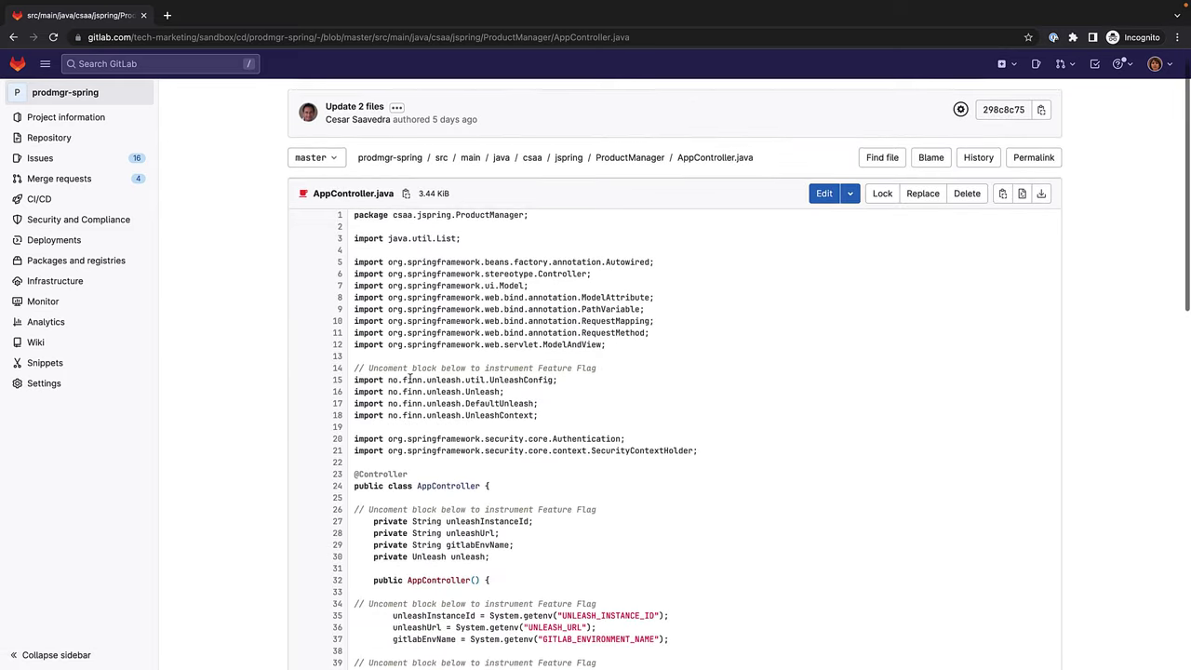
pyautogui.scroll(-3, 418, 353)
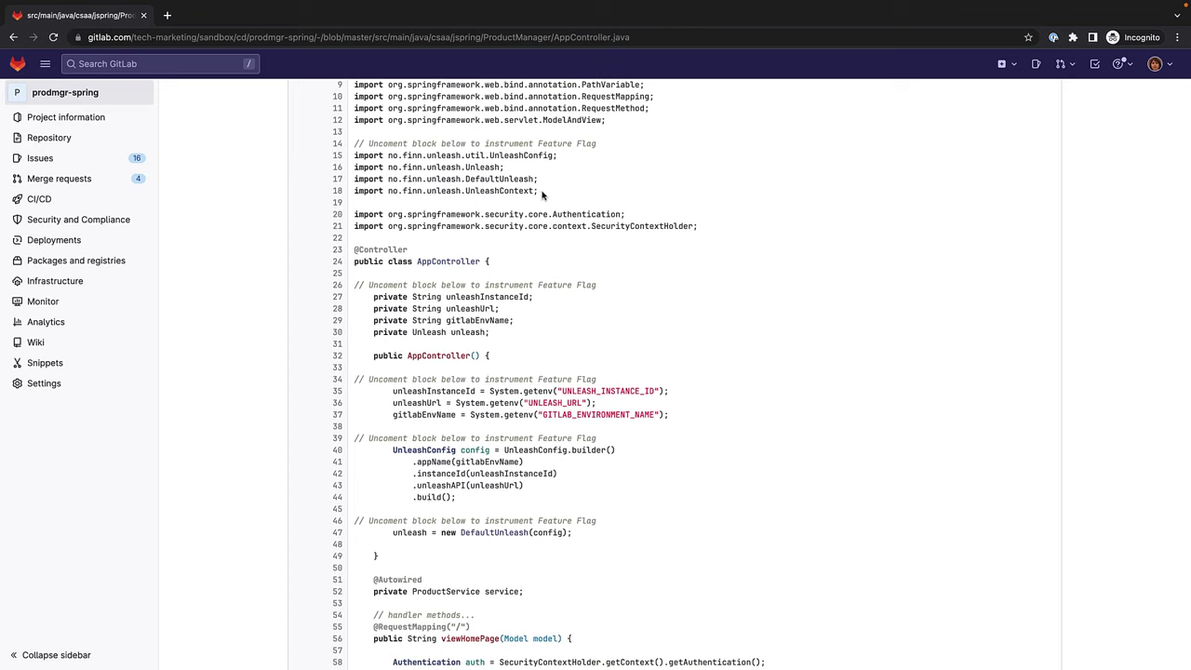
pyautogui.moveTo(542, 193); pyautogui.dragTo(352, 147)
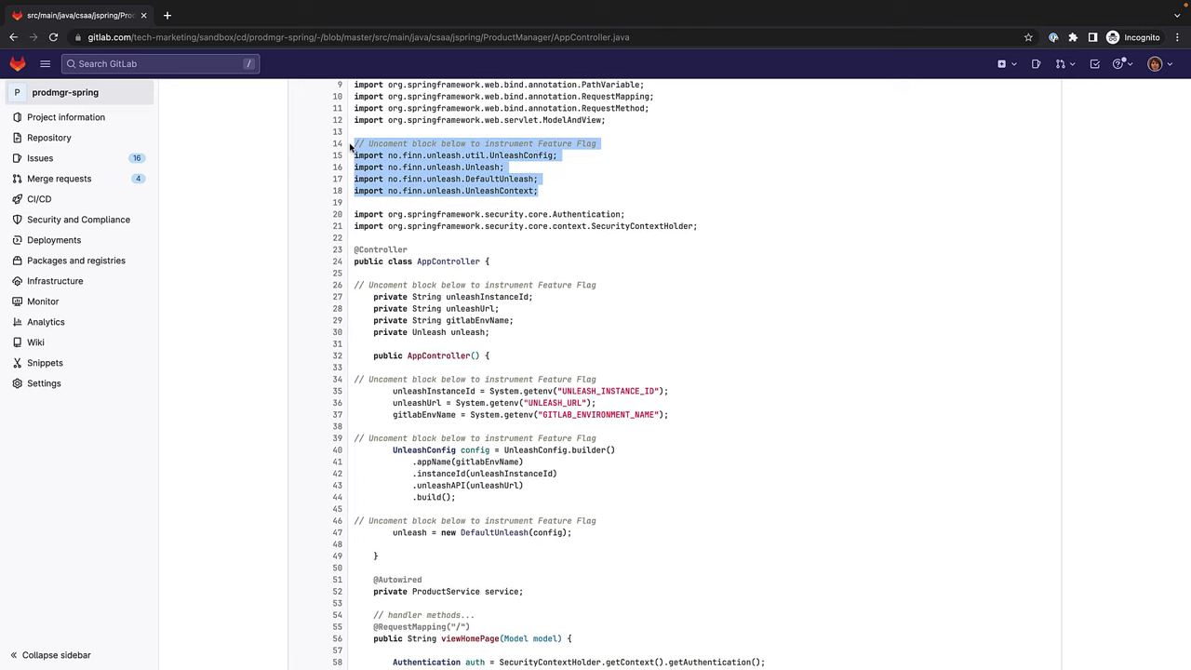
pyautogui.scroll(-1, 467, 257)
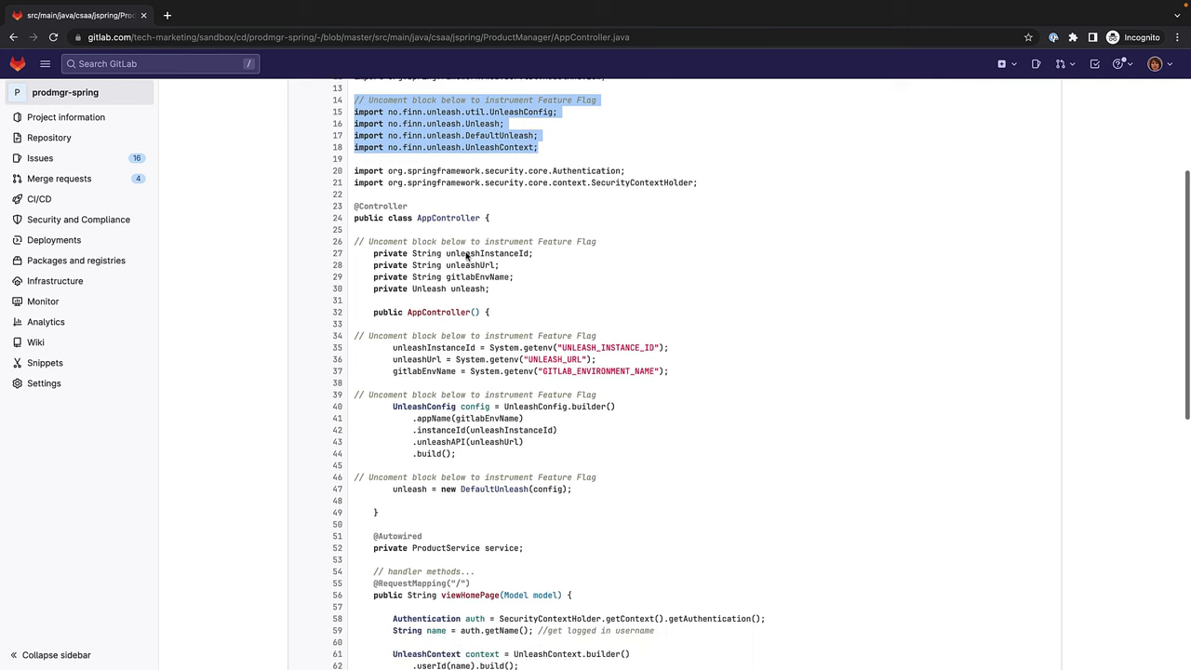
pyautogui.scroll(-1, 467, 256)
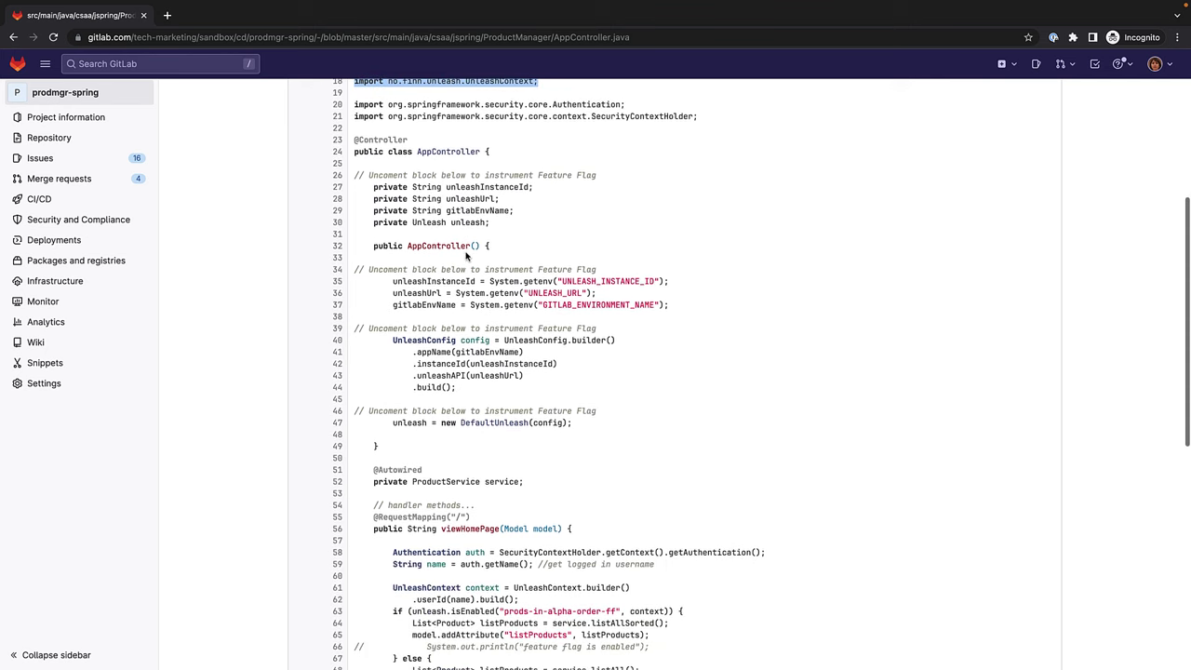
pyautogui.moveTo(490, 223); pyautogui.dragTo(351, 193)
pyautogui.scroll(-1, 518, 309)
pyautogui.scroll(-1, 520, 309)
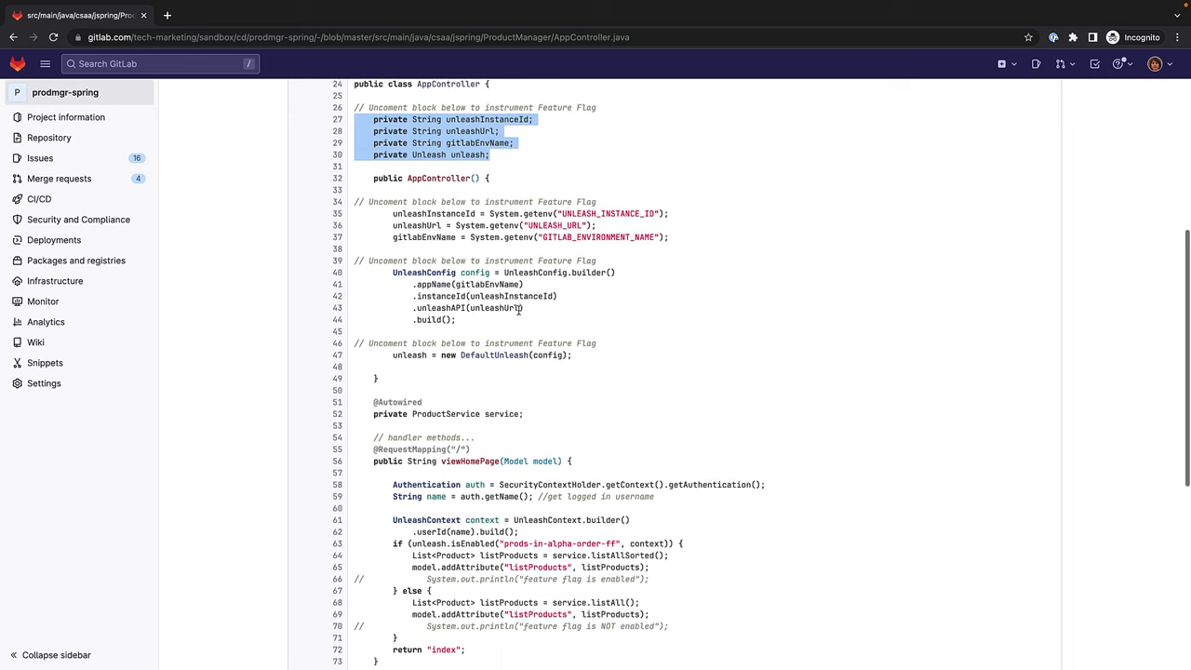
pyautogui.click(691, 212)
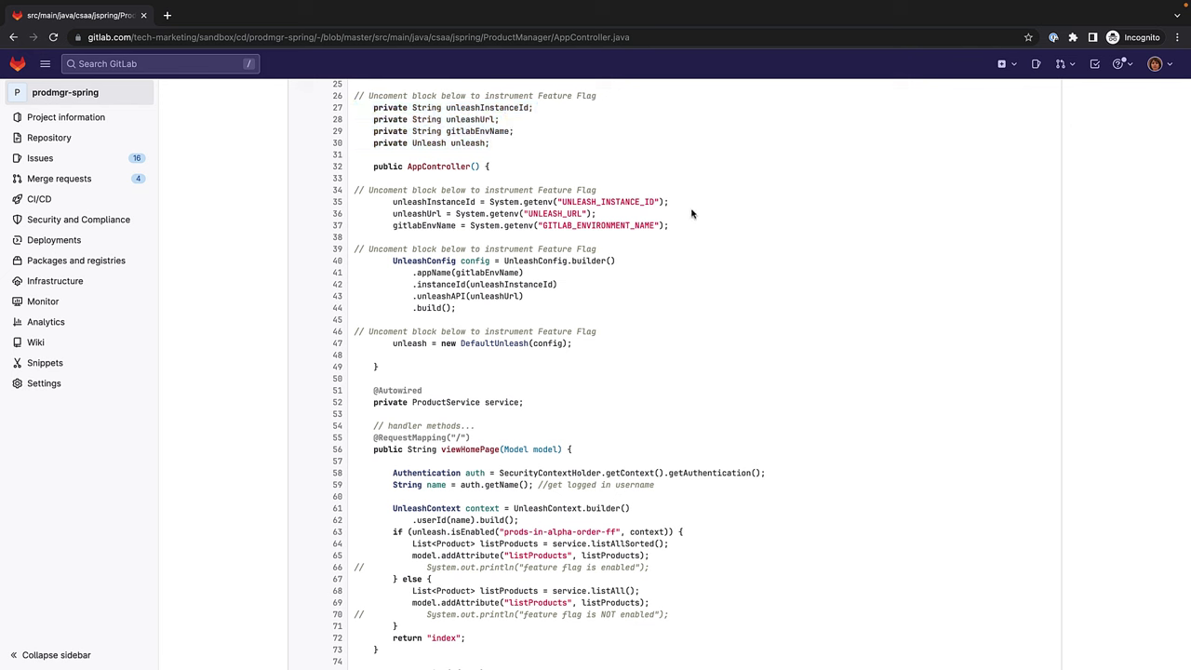
pyautogui.moveTo(676, 229); pyautogui.dragTo(356, 201)
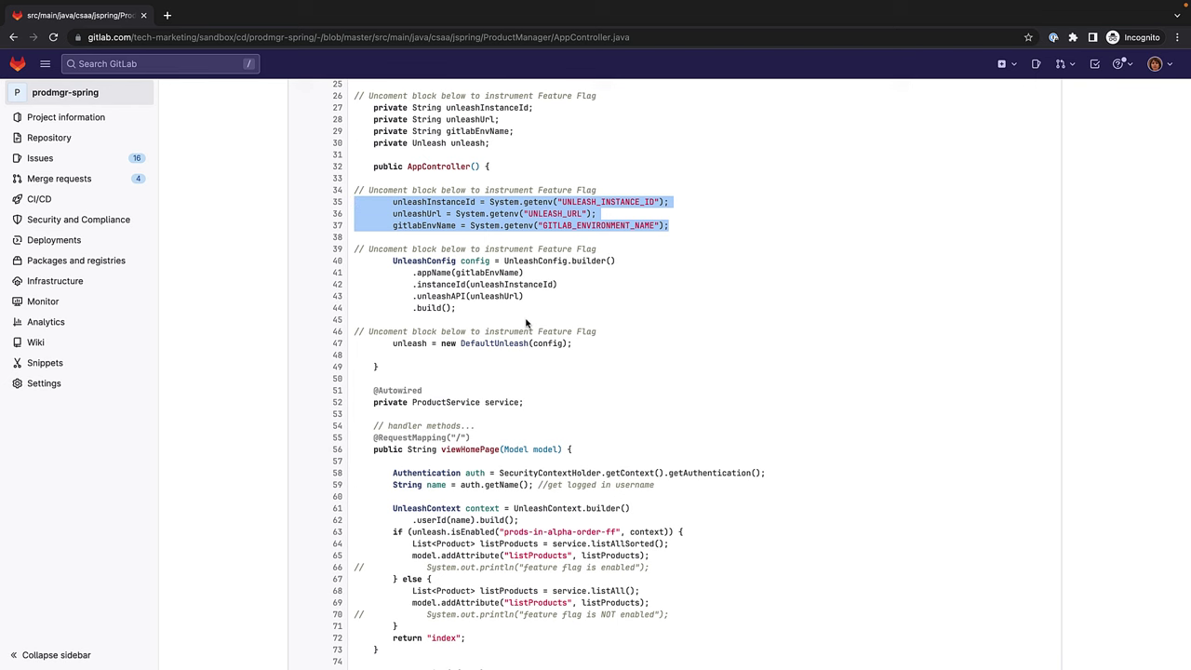
# Highlight the UnleashConfig builder (lines 40–44), DefaultUnleash creation (line 47) and the feature flag check.
pyautogui.scroll(-2, 525, 323)
pyautogui.click(481, 280)
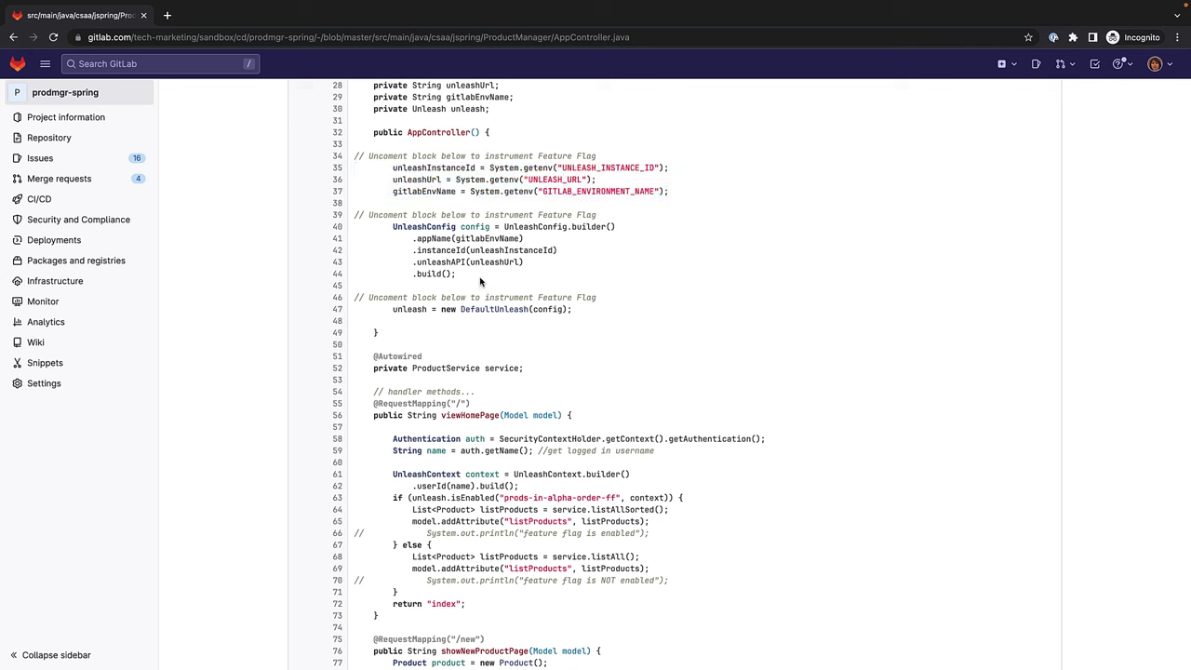
pyautogui.moveTo(491, 279); pyautogui.dragTo(352, 232)
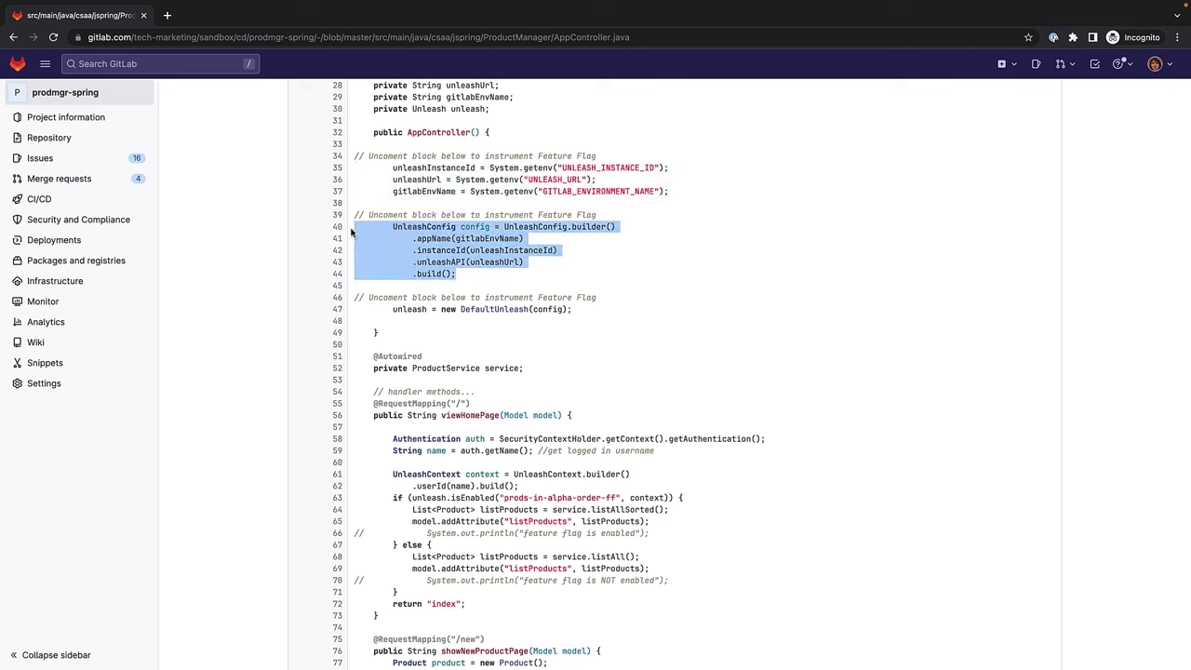
pyautogui.click(572, 320)
pyautogui.moveTo(579, 308); pyautogui.dragTo(354, 312)
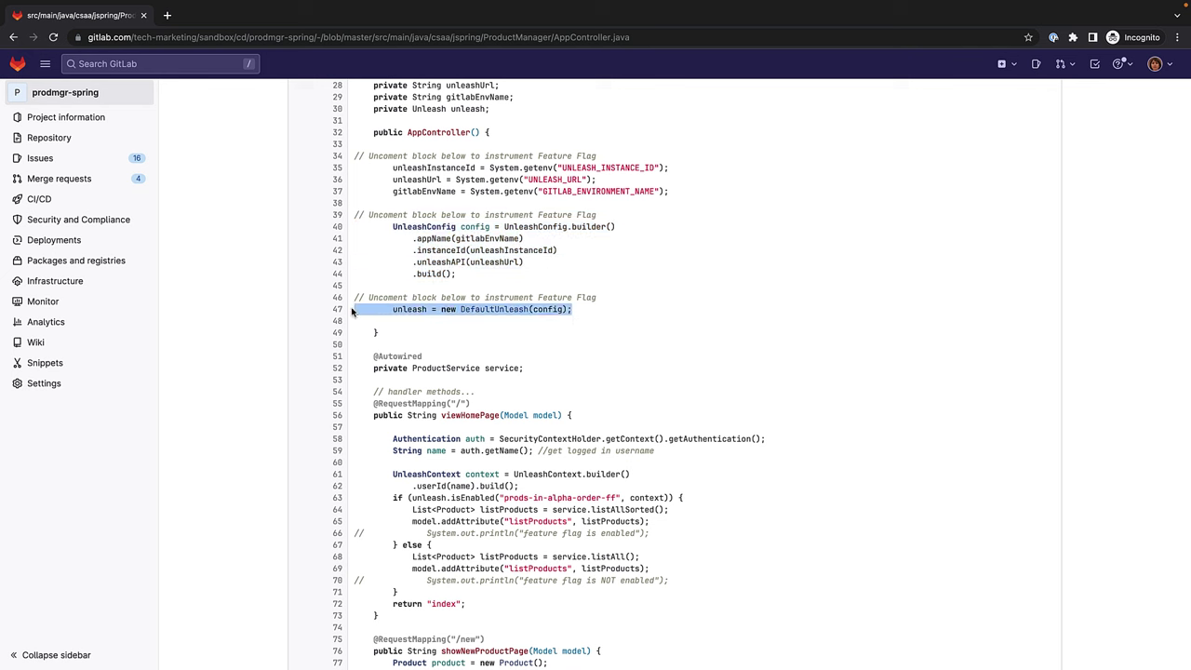
pyautogui.scroll(-5, 424, 343)
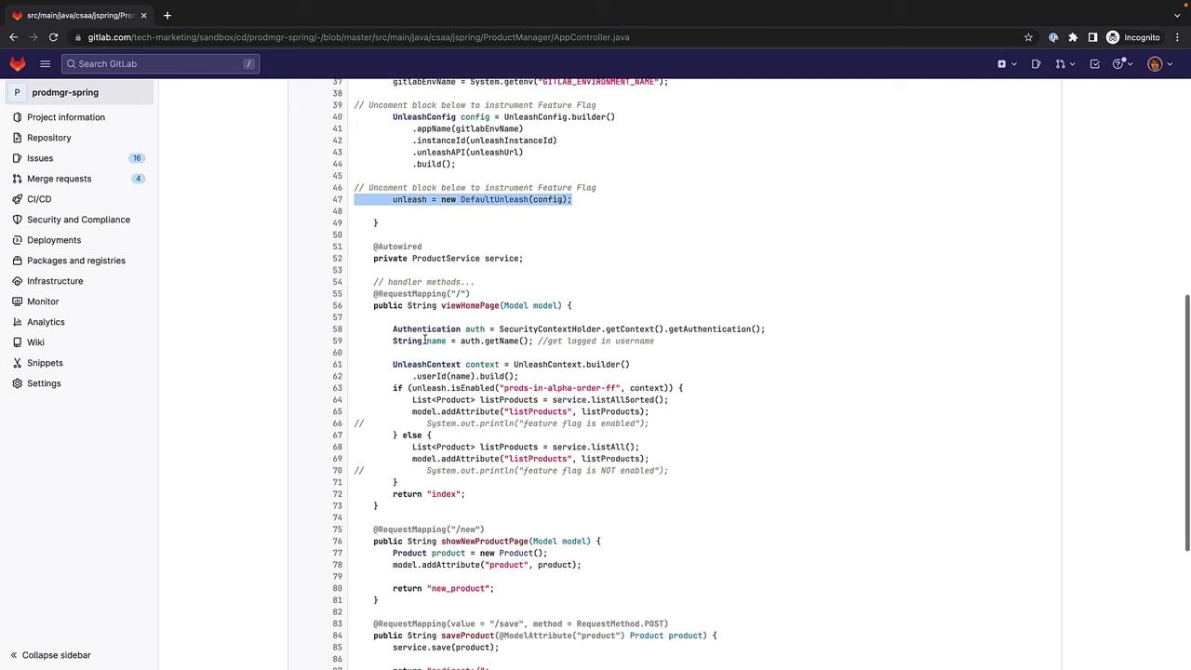
pyautogui.scroll(-3, 425, 340)
pyautogui.scroll(-1, 424, 340)
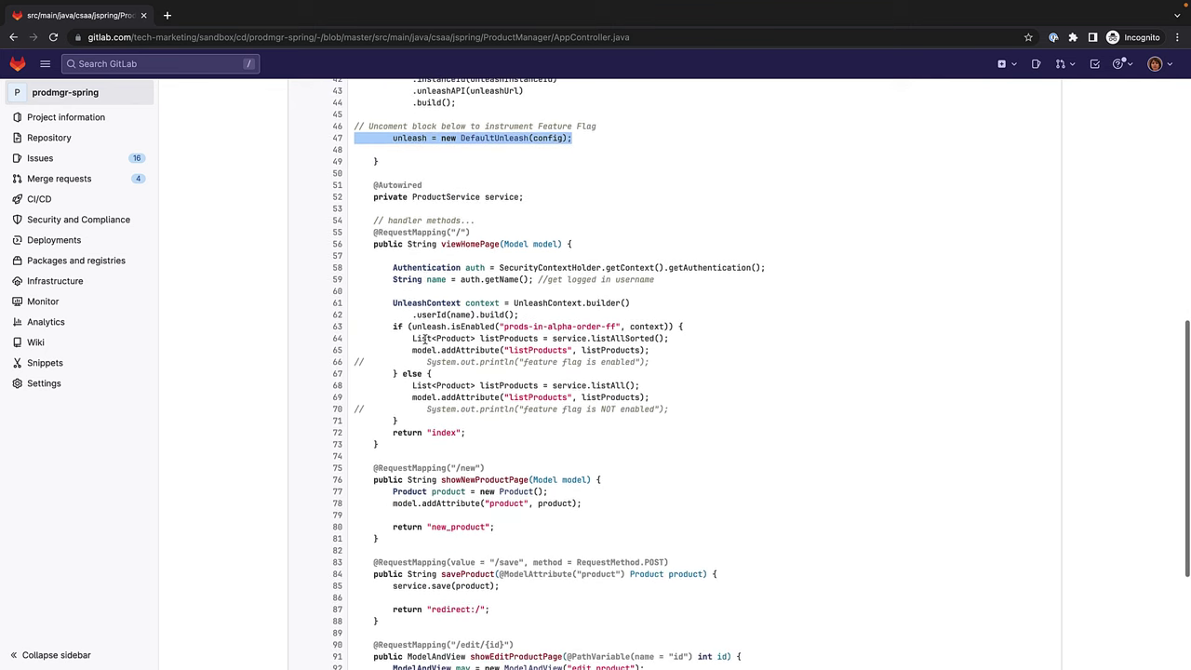
pyautogui.moveTo(667, 418); pyautogui.dragTo(352, 327)
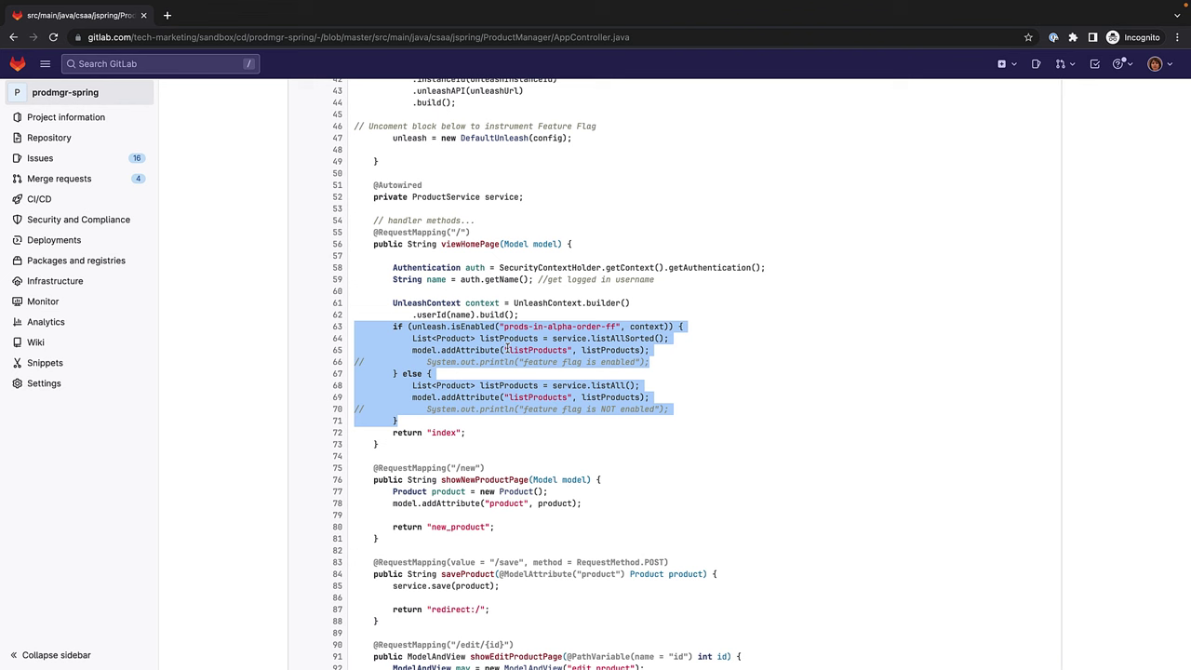
pyautogui.click(507, 347)
# Go back to the Deployments > Feature flags list.
pyautogui.scroll(-1, 507, 347)
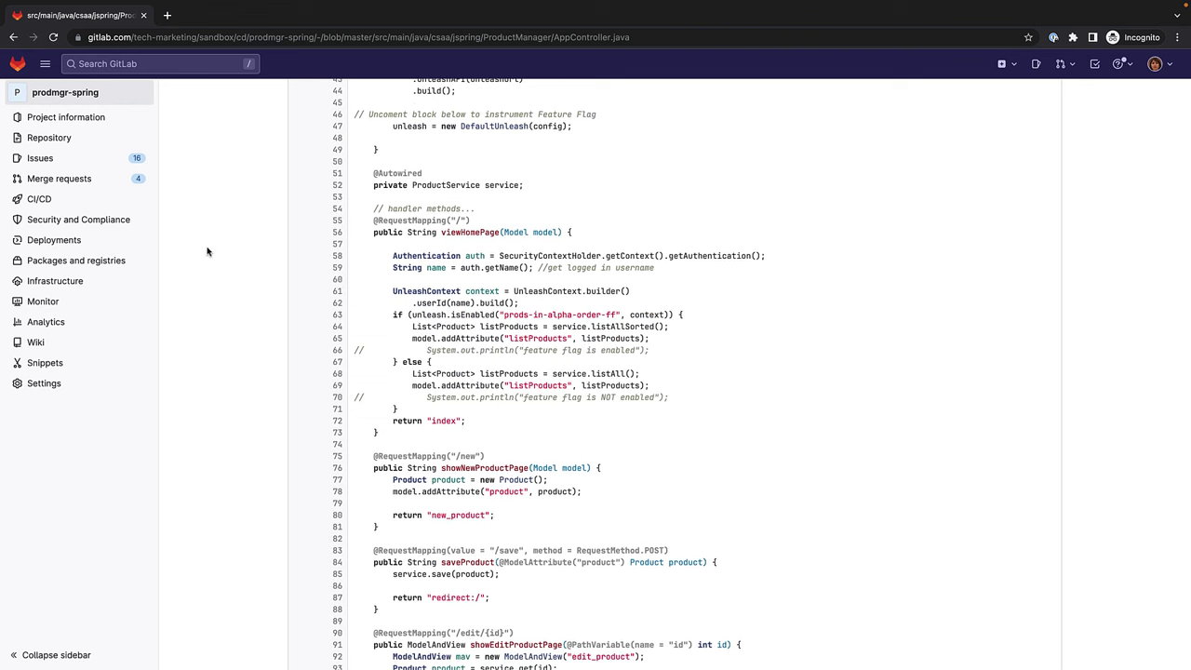
pyautogui.moveTo(152, 245)
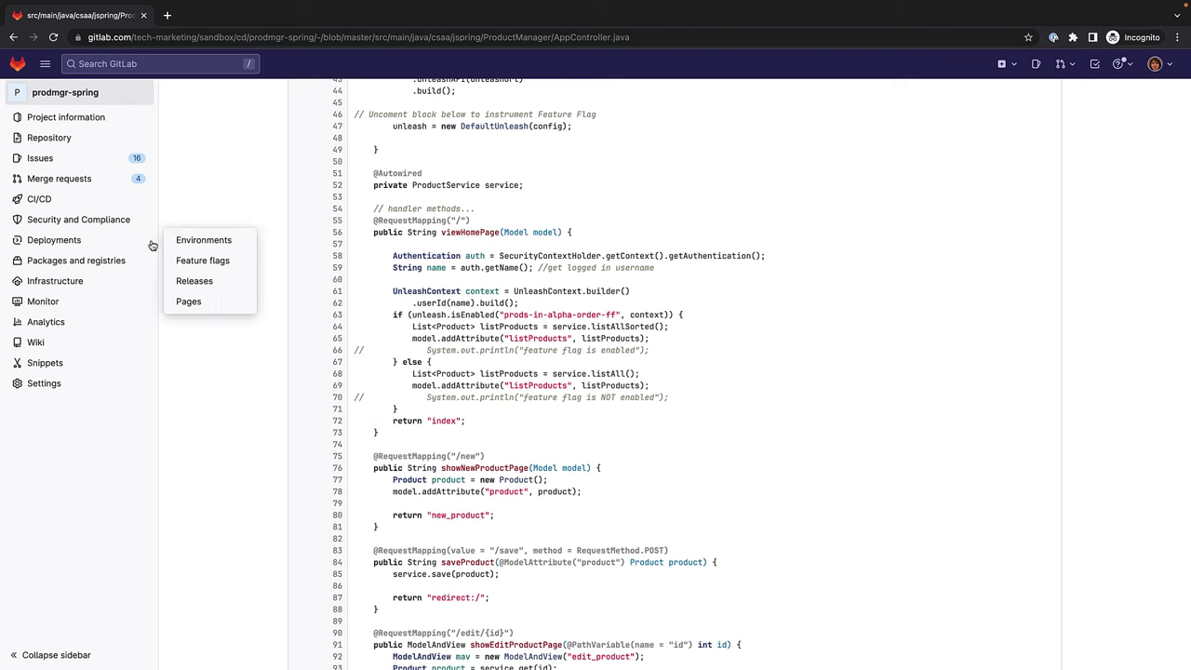
pyautogui.click(198, 260)
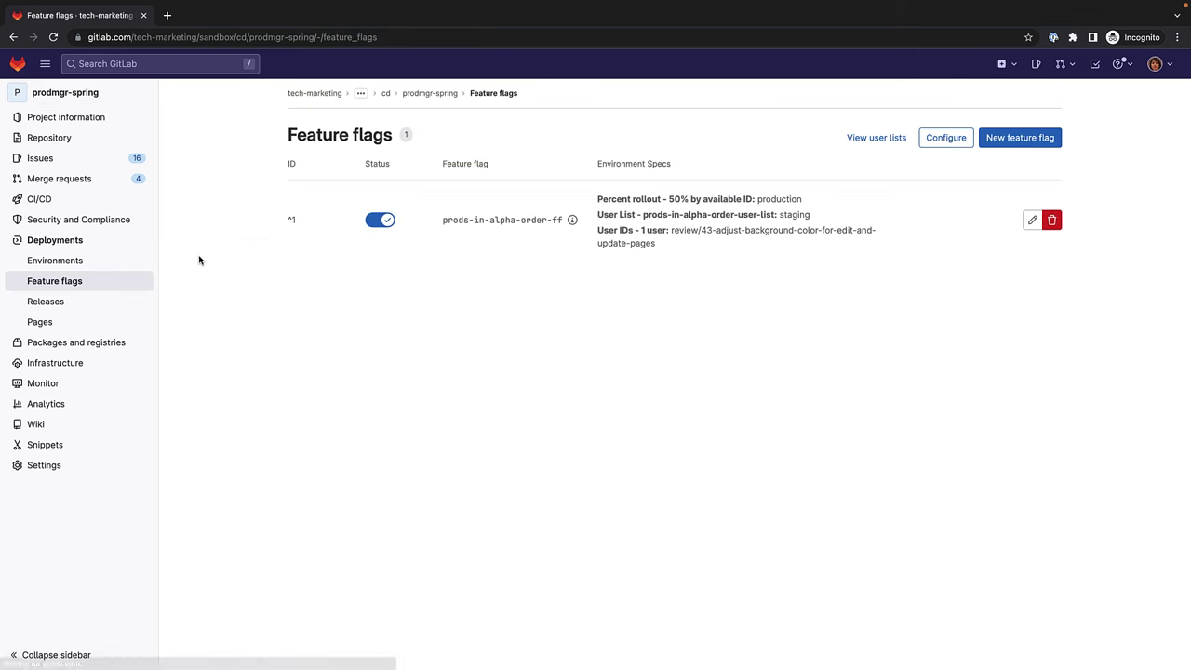